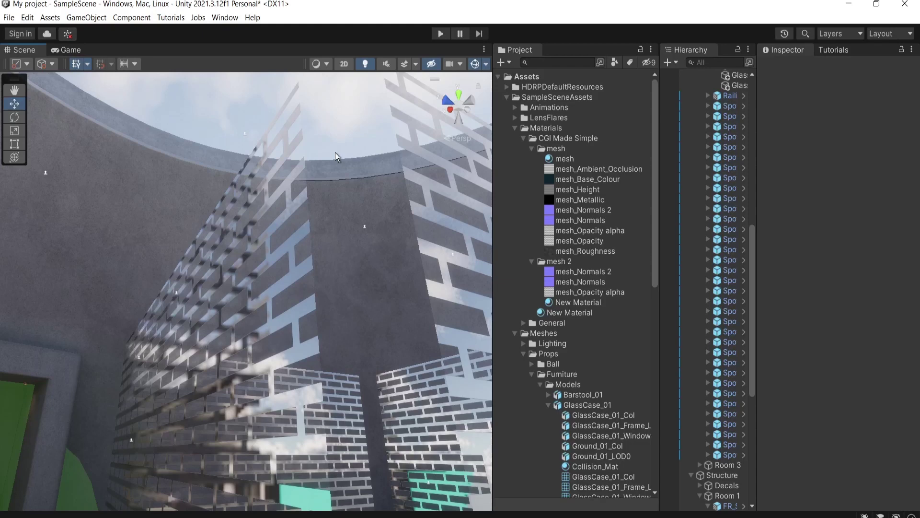
pyautogui.moveTo(337, 318)
pyautogui.mouseDown(button='right')
pyautogui.moveTo(320, 317)
pyautogui.moveTo(327, 324)
pyautogui.mouseUp(button='right')
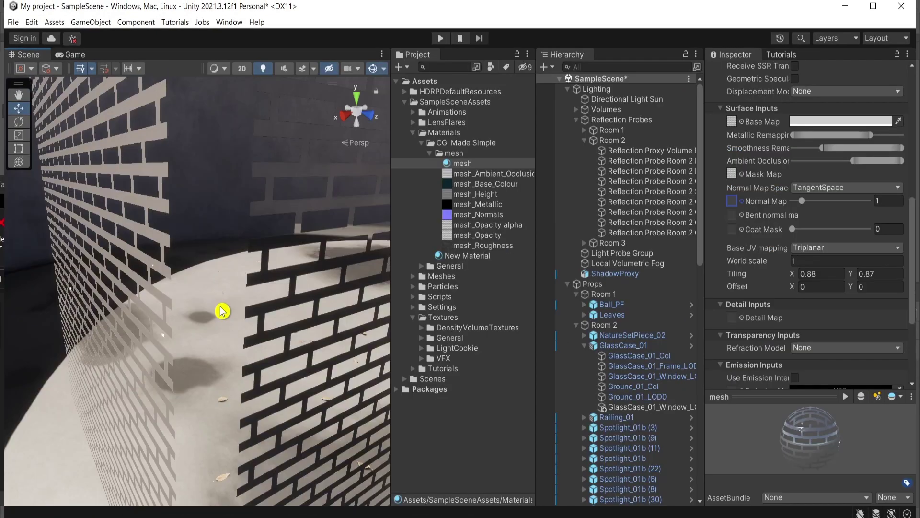
pyautogui.moveTo(222, 310); pyautogui.dragTo(281, 281, button='right')
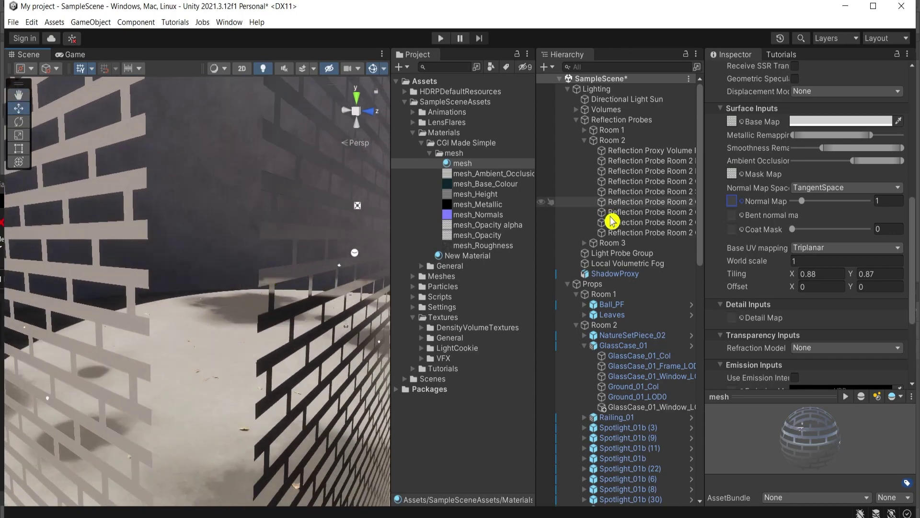
# - Assign the mesh_Normals texture to the Normal Map input of the mesh material
pyautogui.click(459, 154)
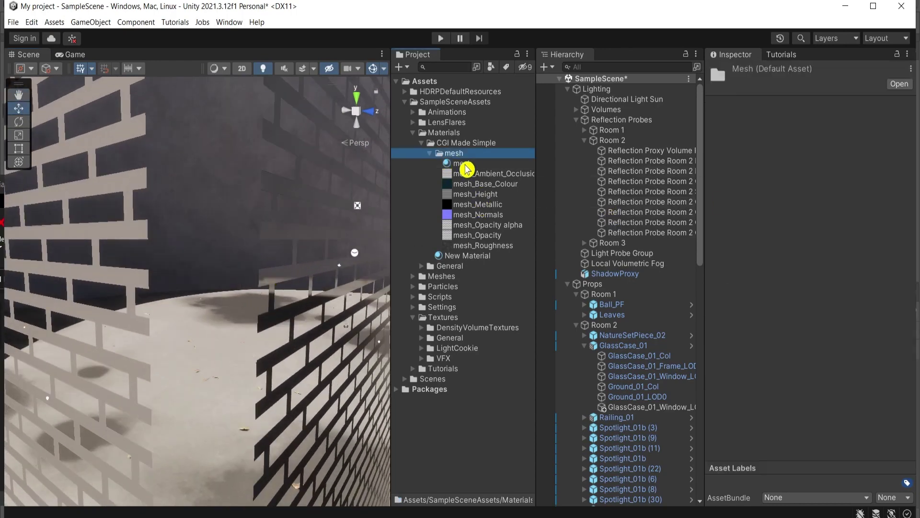
pyautogui.click(462, 163)
pyautogui.scroll(-8, 824, 220)
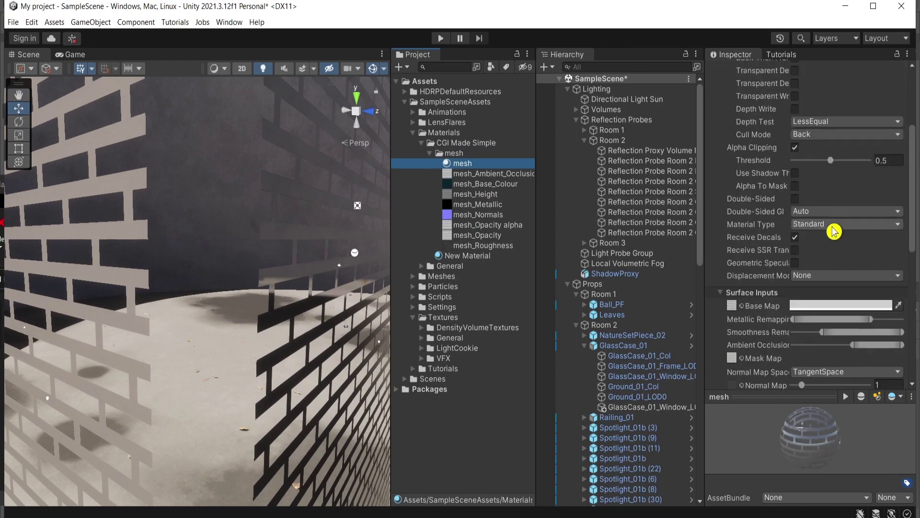
pyautogui.moveTo(468, 220); pyautogui.dragTo(733, 246)
pyautogui.moveTo(285, 331); pyautogui.dragTo(297, 316, button='right')
pyautogui.moveTo(297, 317)
pyautogui.keyDown('alt'); pyautogui.mouseDown()
pyautogui.moveTo(268, 321)
pyautogui.moveTo(364, 330)
pyautogui.moveTo(287, 322)
pyautogui.mouseUp(); pyautogui.keyUp('alt')
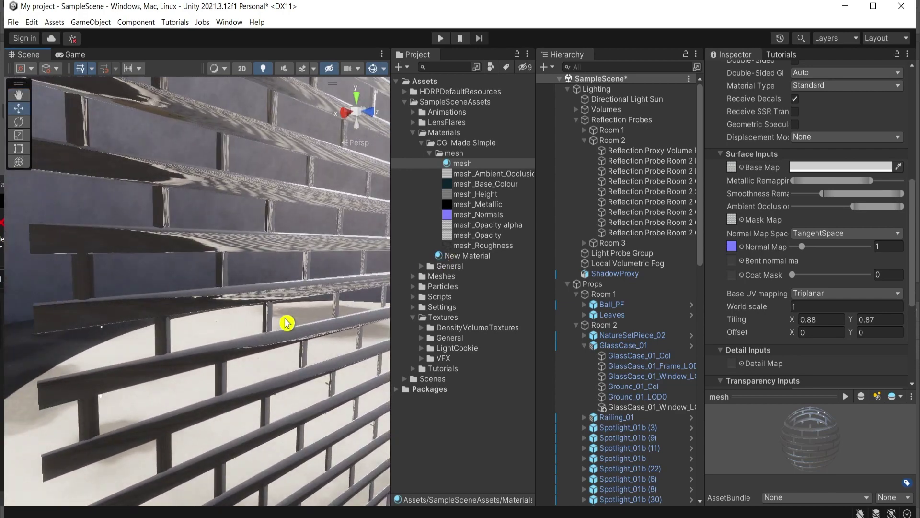
# - Change the mesh_Normals texture type to Normal map and apply the import settings
pyautogui.click(479, 216)
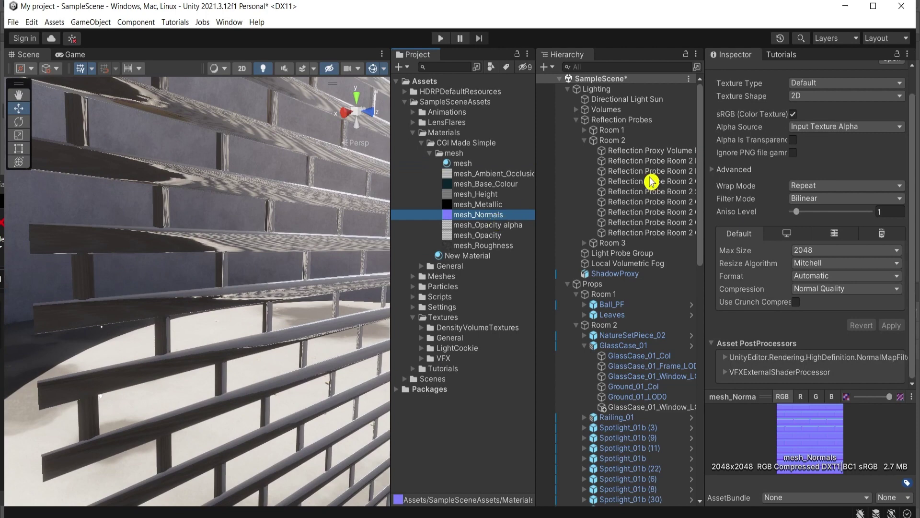
pyautogui.click(829, 85)
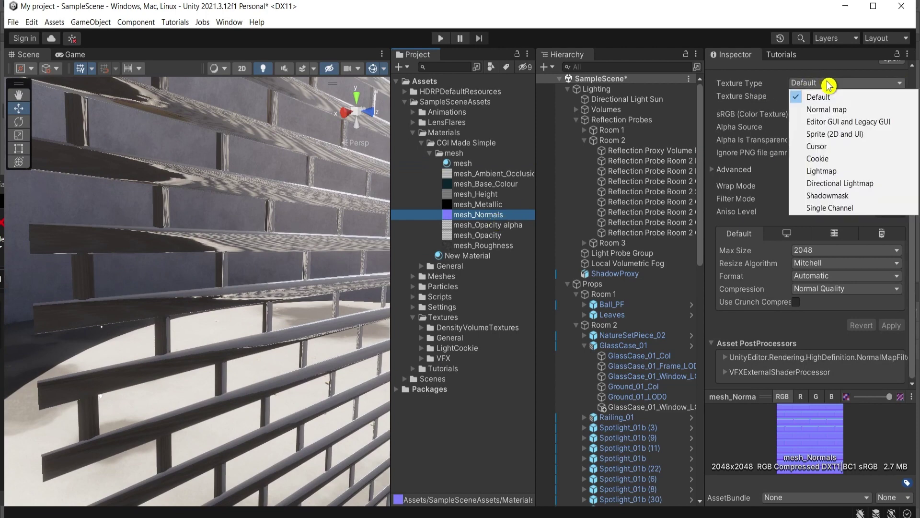
pyautogui.click(827, 112)
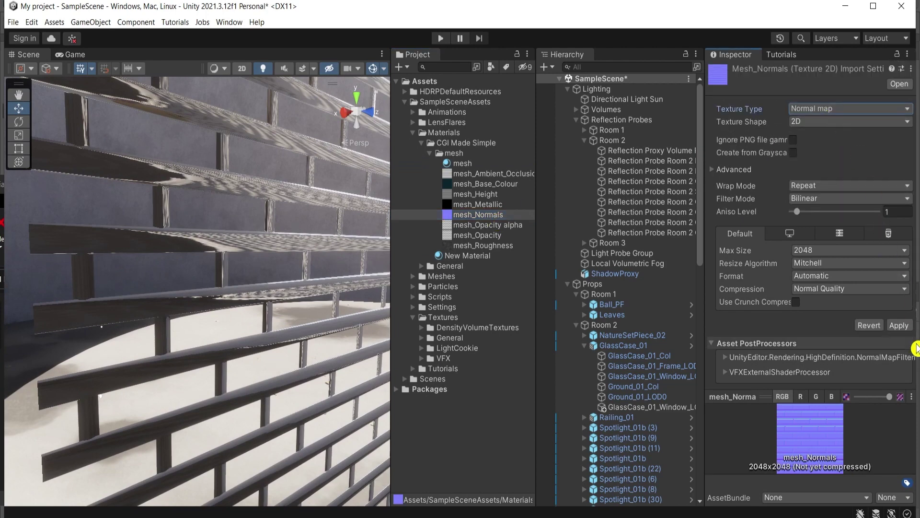
pyautogui.click(899, 325)
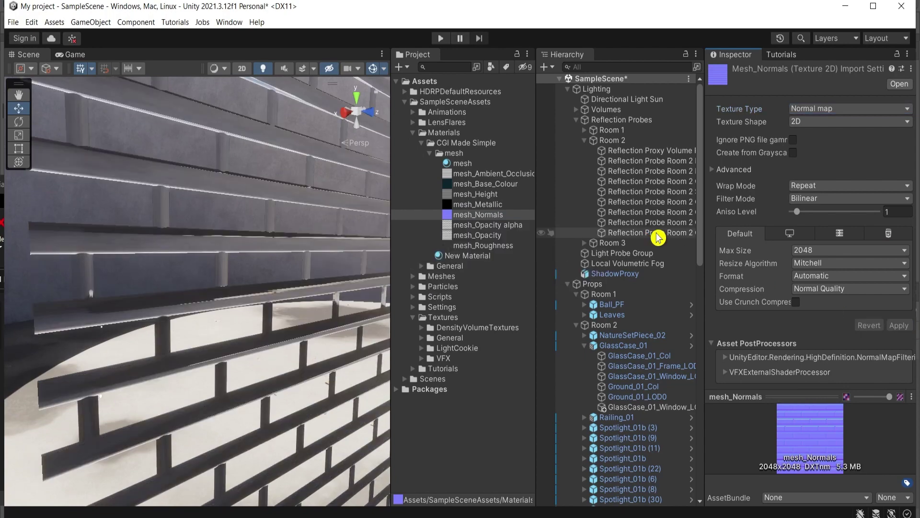
pyautogui.click(463, 164)
pyautogui.keyDown('alt'); pyautogui.moveTo(297, 345); pyautogui.dragTo(264, 365); pyautogui.keyUp('alt')
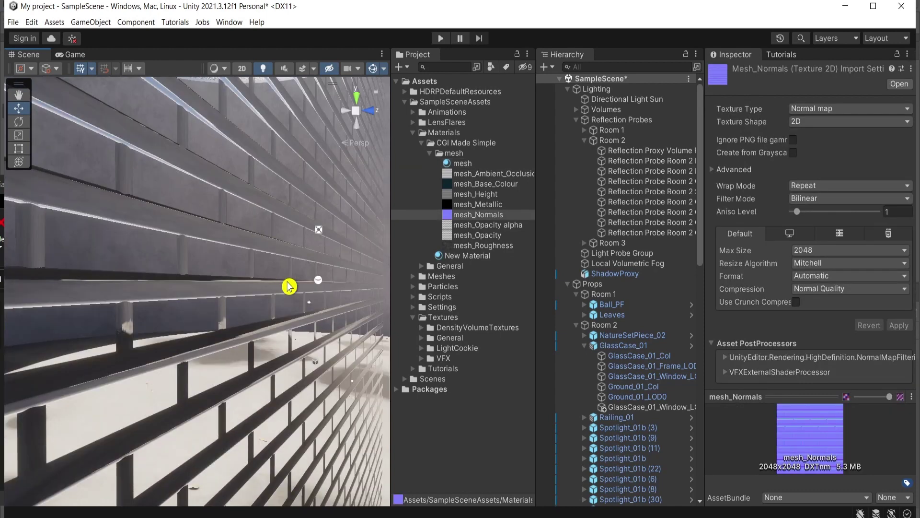
# - Raise the mesh material's normal map strength to 7.56 and check the relief on the bars up close
pyautogui.click(461, 164)
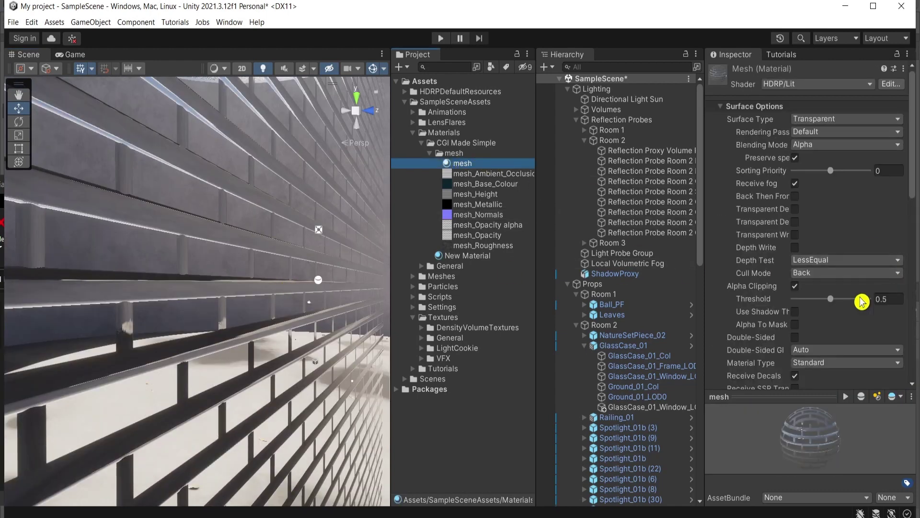
pyautogui.scroll(-8, 862, 301)
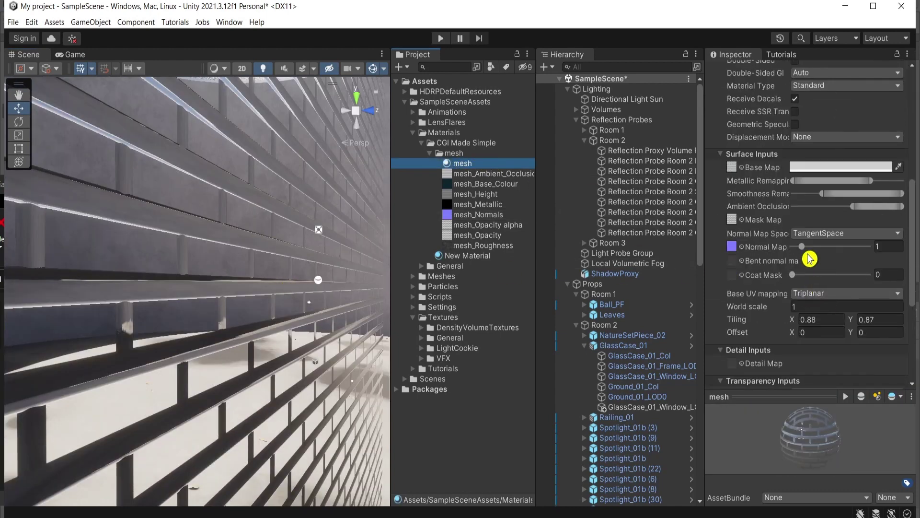
pyautogui.moveTo(805, 249); pyautogui.dragTo(831, 250)
pyautogui.moveTo(156, 362); pyautogui.dragTo(285, 366, button='right')
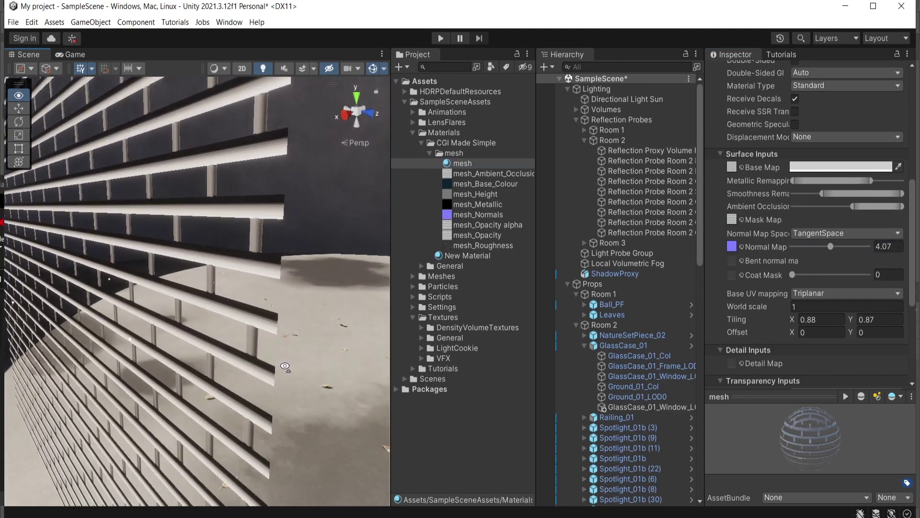
pyautogui.moveTo(839, 247)
pyautogui.mouseDown()
pyautogui.moveTo(869, 252)
pyautogui.moveTo(812, 249)
pyautogui.moveTo(899, 250)
pyautogui.moveTo(858, 253)
pyautogui.moveTo(870, 255)
pyautogui.mouseUp()
pyautogui.moveTo(269, 333)
pyautogui.mouseDown(button='right')
pyautogui.moveTo(306, 160)
pyautogui.moveTo(340, 493)
pyautogui.moveTo(259, 341)
pyautogui.mouseUp(button='right')
pyautogui.press('w')
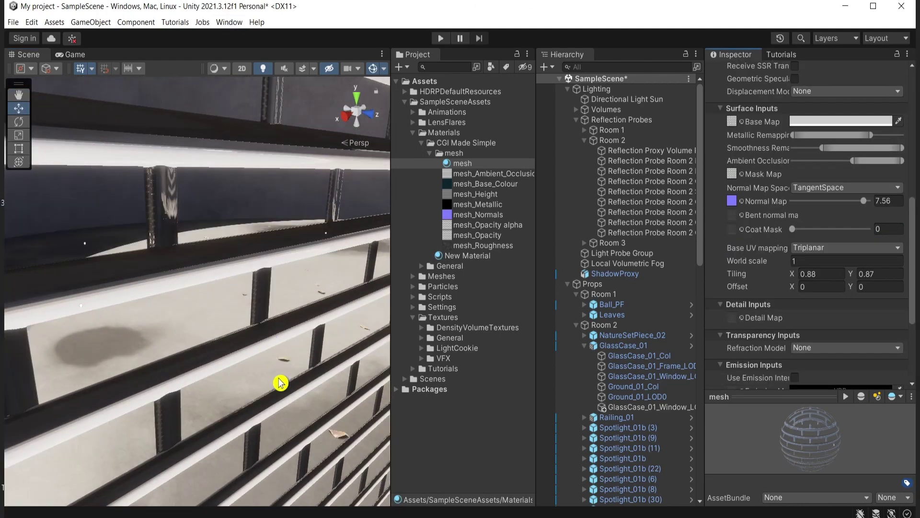
pyautogui.moveTo(281, 382); pyautogui.dragTo(293, 404, button='right')
# - Try alpha clipping thresholds of 0.952, 0 and 0.042 on the mesh material and compare the cut-out edges
pyautogui.scroll(3, 823, 252)
pyautogui.scroll(2, 823, 252)
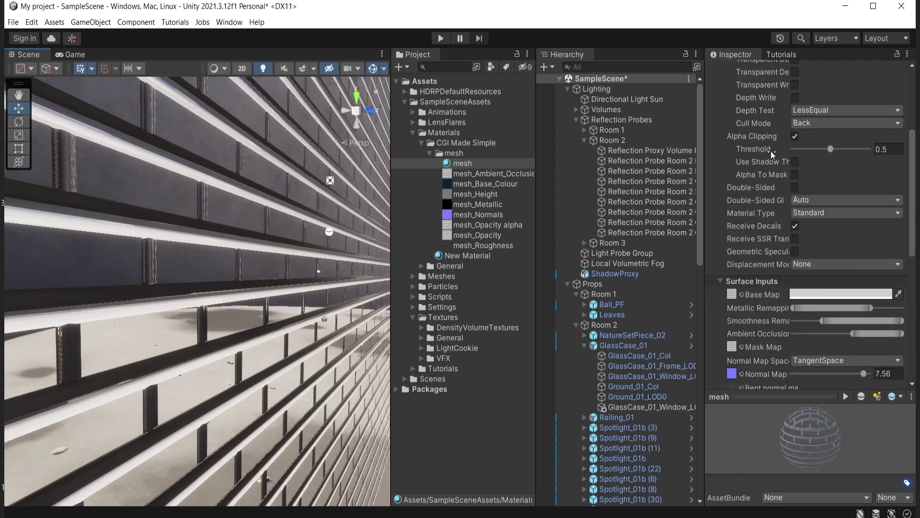
pyautogui.moveTo(833, 153); pyautogui.dragTo(869, 150)
pyautogui.scroll(-3, 776, 208)
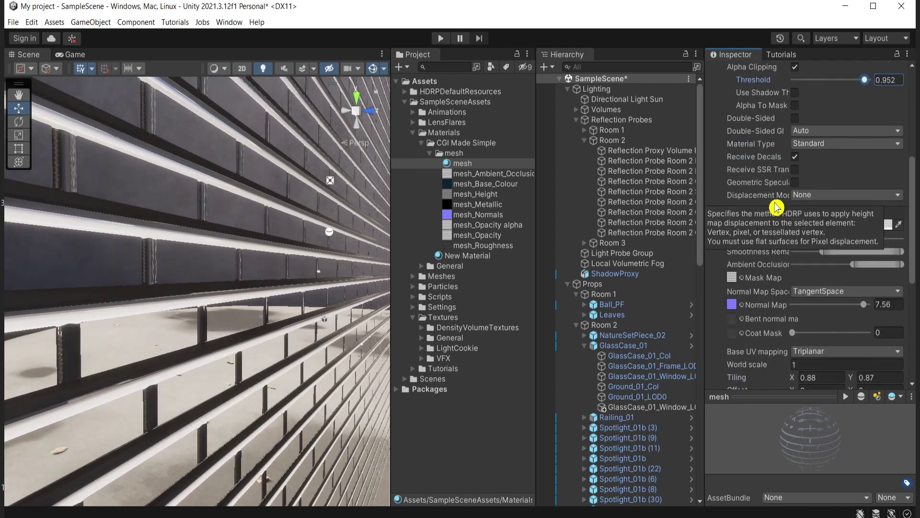
pyautogui.scroll(3, 777, 207)
pyautogui.moveTo(869, 153); pyautogui.dragTo(791, 152)
pyautogui.moveTo(187, 315)
pyautogui.mouseDown(button='right')
pyautogui.moveTo(173, 353)
pyautogui.moveTo(188, 327)
pyautogui.mouseUp(button='right')
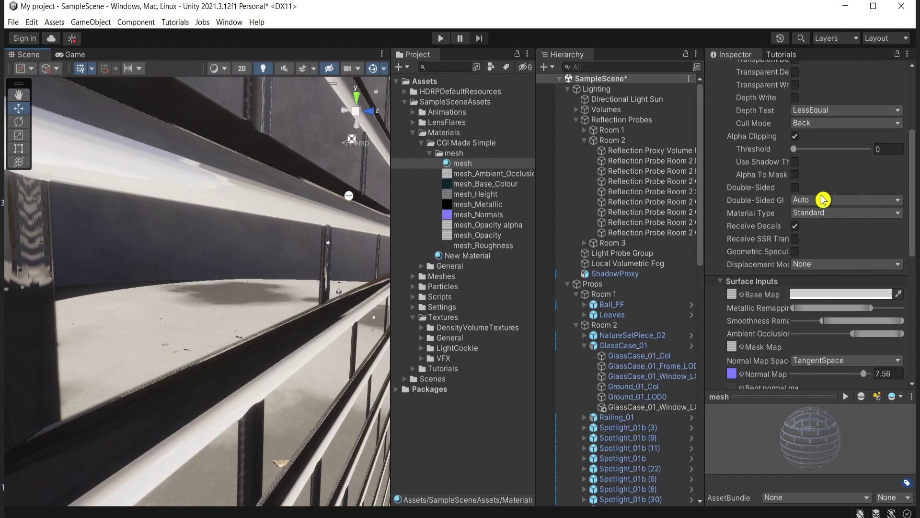
pyautogui.moveTo(797, 152)
pyautogui.mouseDown()
pyautogui.moveTo(834, 150)
pyautogui.moveTo(799, 150)
pyautogui.mouseUp()
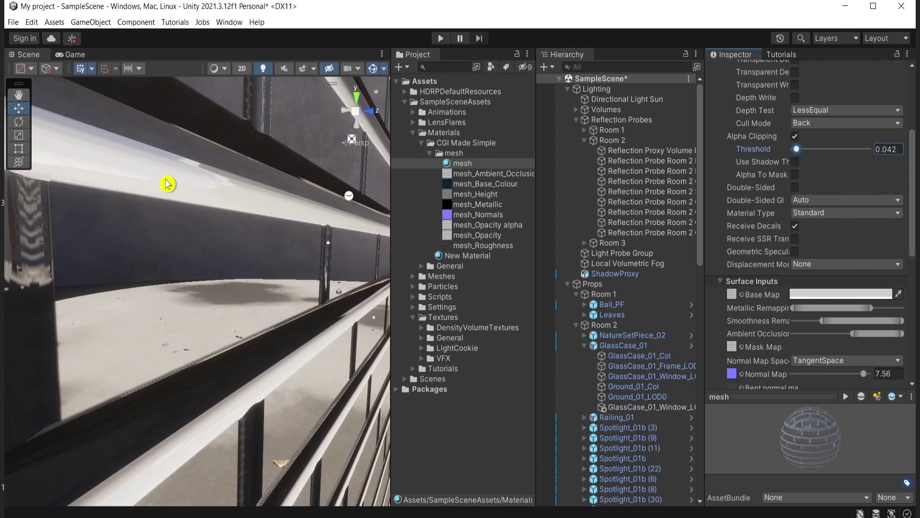
# - Set the mesh material's alpha clipping threshold to 0.919
pyautogui.moveTo(799, 152); pyautogui.dragTo(872, 153)
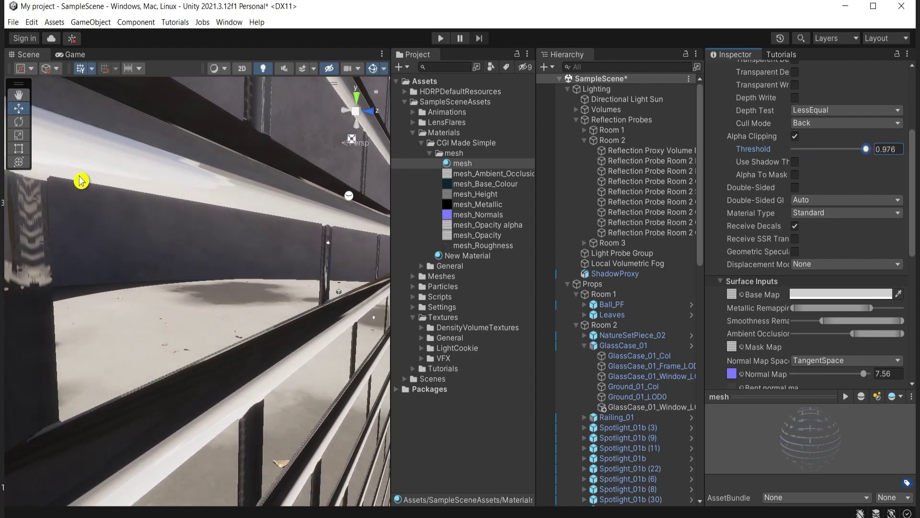
pyautogui.moveTo(867, 150)
pyautogui.mouseDown()
pyautogui.moveTo(841, 150)
pyautogui.moveTo(885, 153)
pyautogui.moveTo(852, 148)
pyautogui.moveTo(862, 149)
pyautogui.mouseUp()
pyautogui.moveTo(381, 230); pyautogui.dragTo(254, 411, button='right')
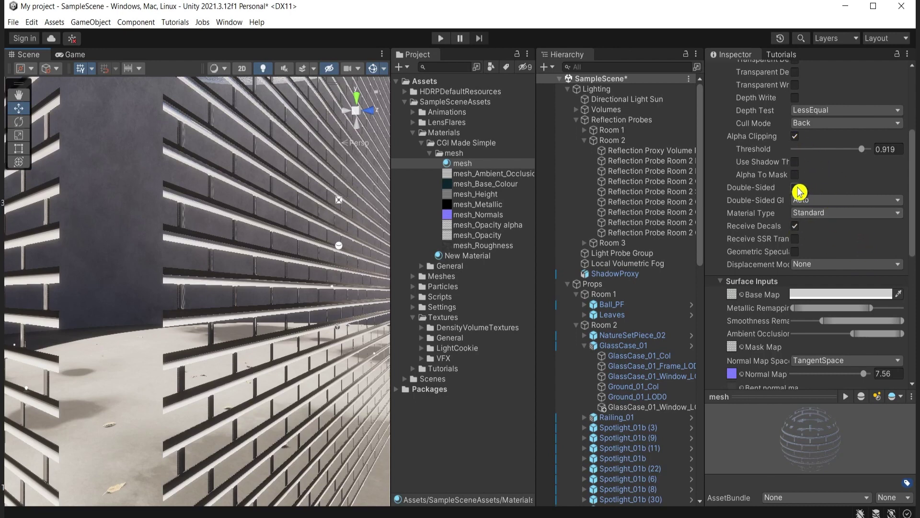
# - Enable Double-Sided rendering on the mesh material so both faces of the grille are drawn
pyautogui.press('s')
pyautogui.moveTo(211, 391); pyautogui.dragTo(113, 282, button='right')
pyautogui.moveTo(198, 318); pyautogui.dragTo(364, 289, button='right')
pyautogui.press('w')
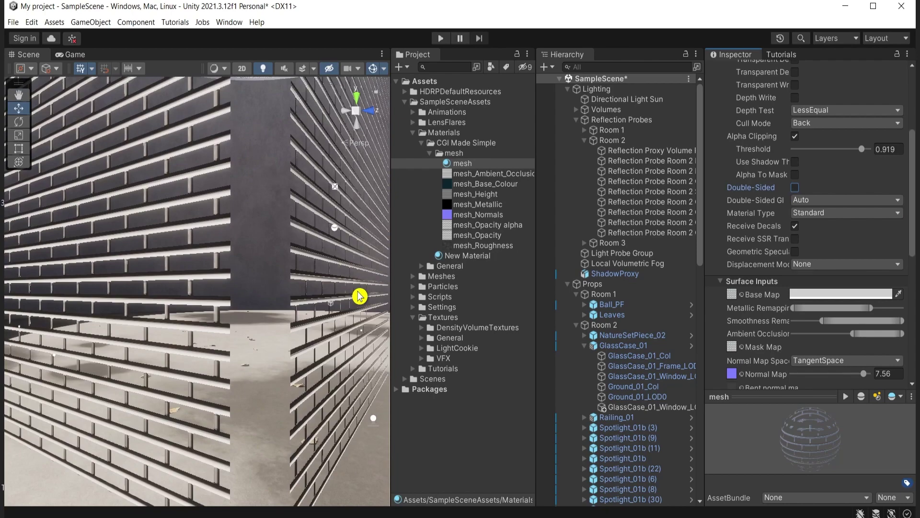
pyautogui.click(795, 188)
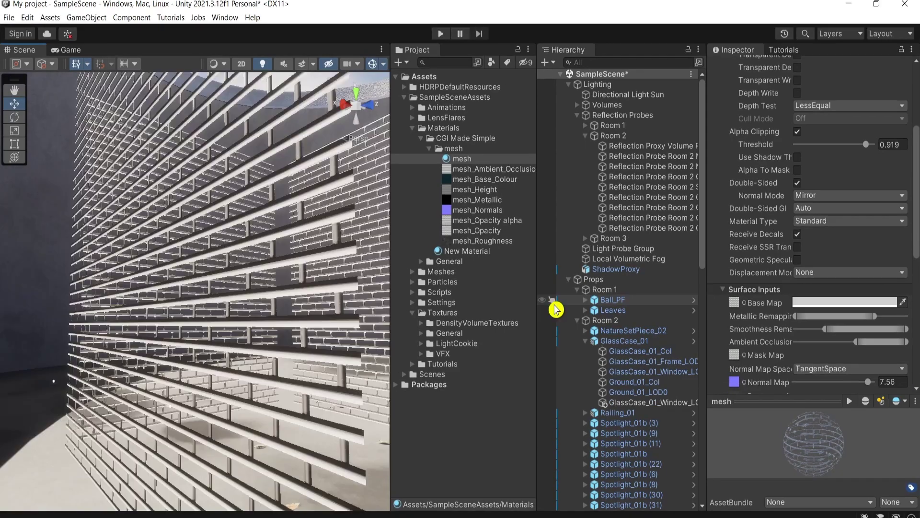
# - Examine the double-sided grille from several distances and inspect the mesh_Normals texture's import settings
pyautogui.moveTo(251, 427); pyautogui.dragTo(235, 359, button='right')
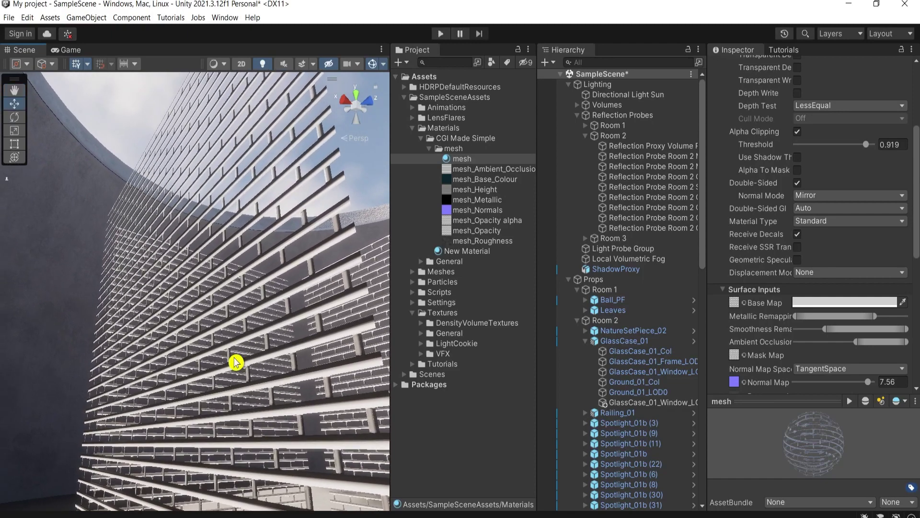
pyautogui.scroll(1, 244, 398)
pyautogui.scroll(-3, 240, 396)
pyautogui.scroll(1, 239, 396)
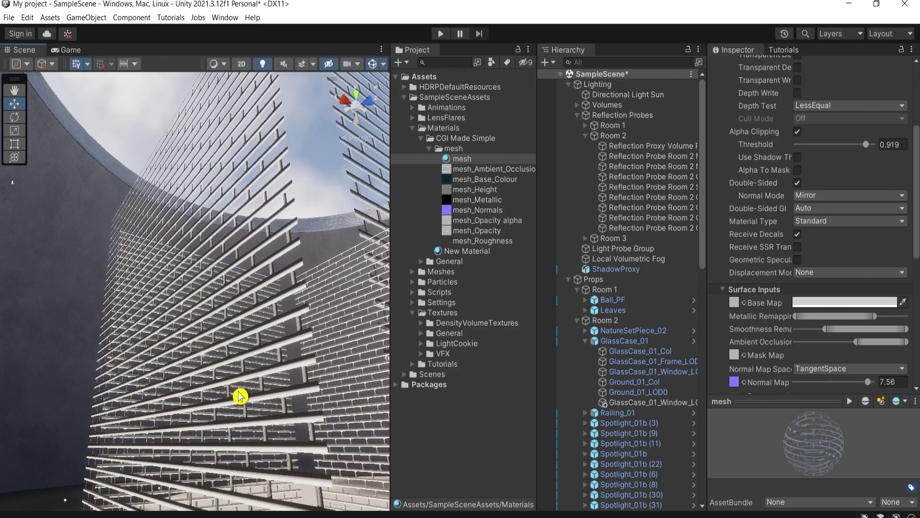
pyautogui.scroll(-5, 247, 400)
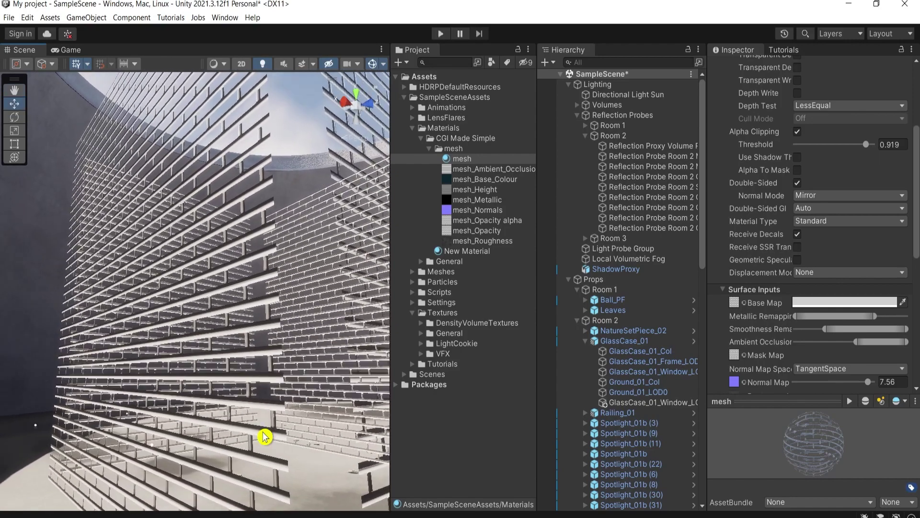
pyautogui.scroll(3, 264, 436)
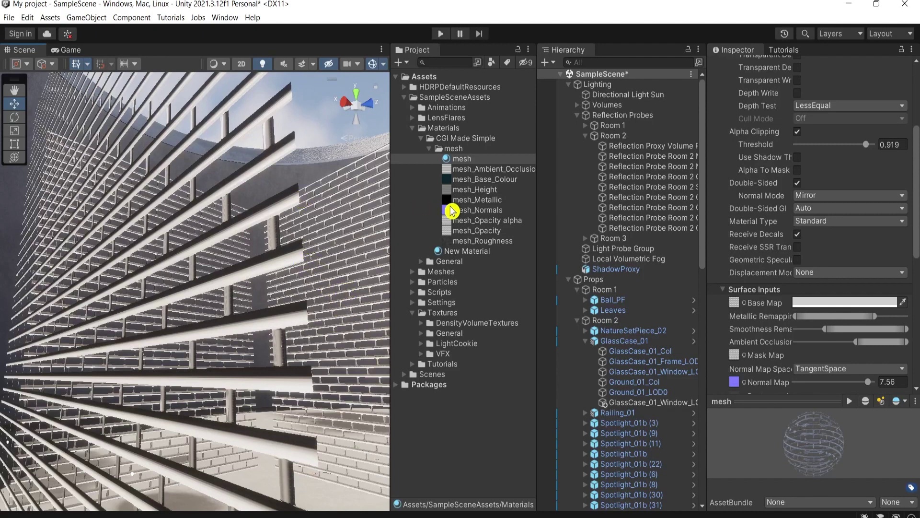
pyautogui.click(458, 213)
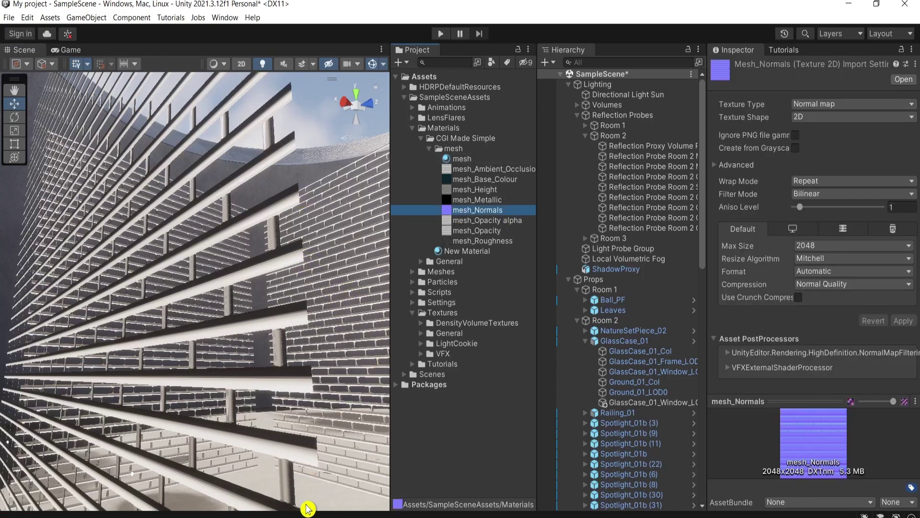
# - Switch to NormalMap-Online in the browser and load the mesh_Opacity image as the height map
pyautogui.moveTo(224, 516)
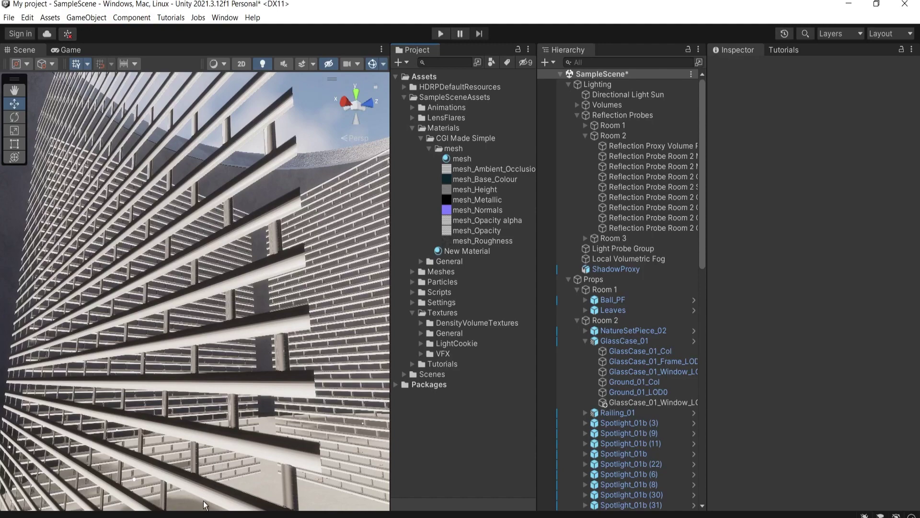
pyautogui.hotkey('alt', 'Tab')
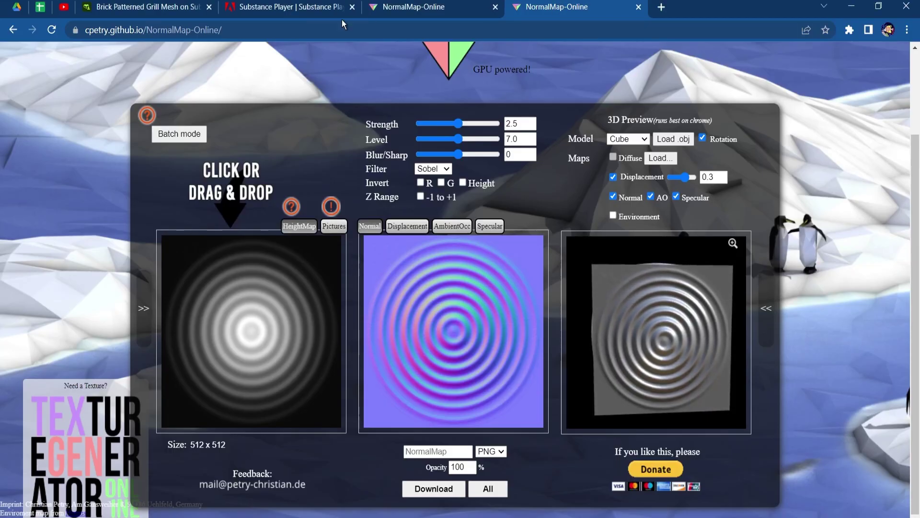
pyautogui.click(186, 136)
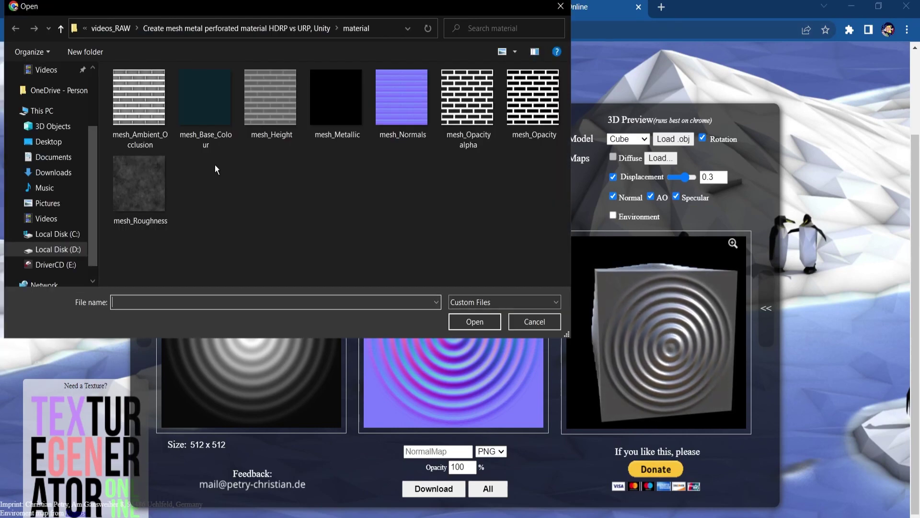
pyautogui.click(547, 91)
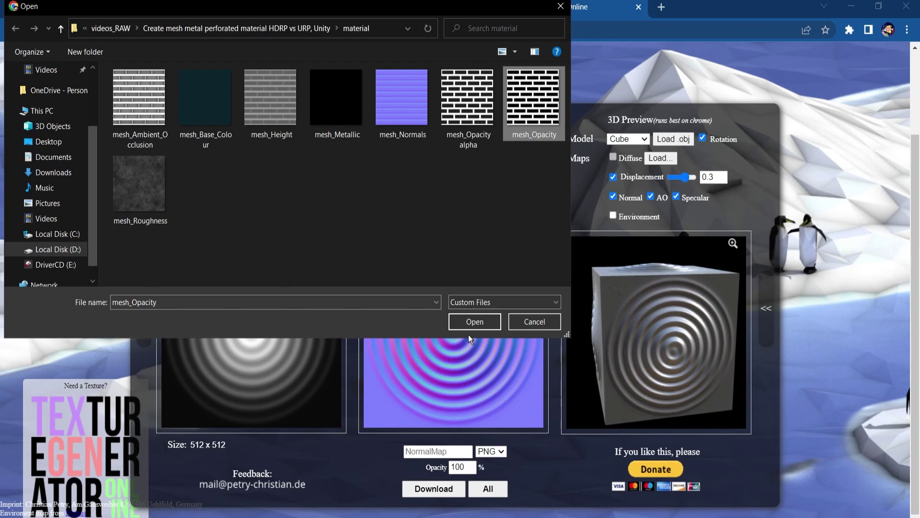
pyautogui.click(470, 324)
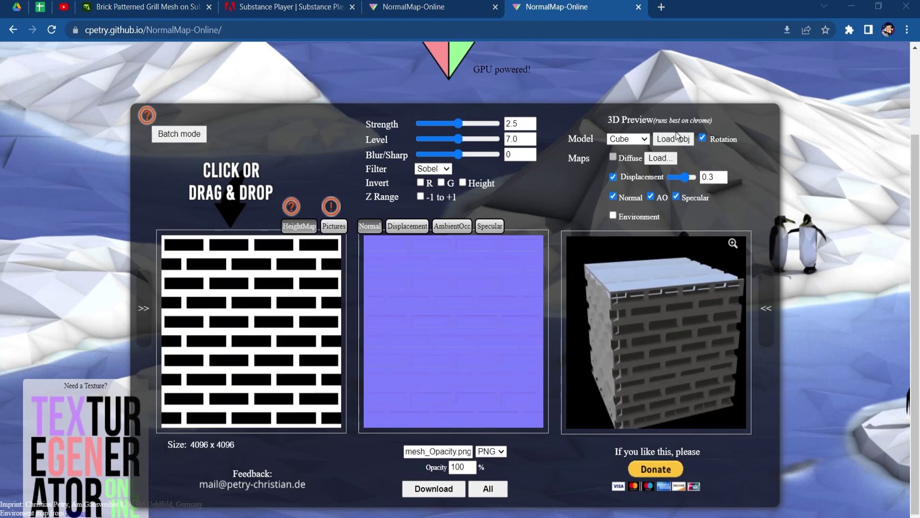
# - Stop the rotation of the 3D preview and examine the brick pattern on the cube up close
pyautogui.click(702, 138)
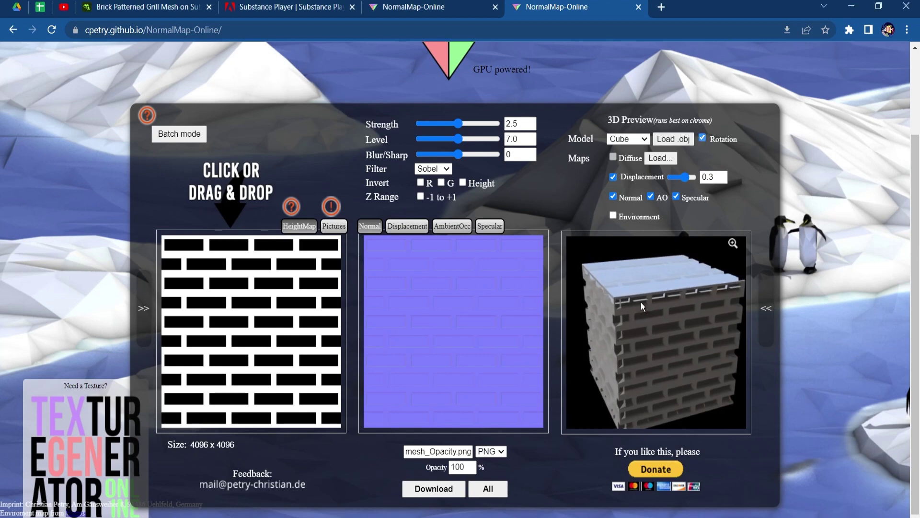
pyautogui.moveTo(634, 313); pyautogui.dragTo(646, 321)
pyautogui.scroll(5, 704, 295)
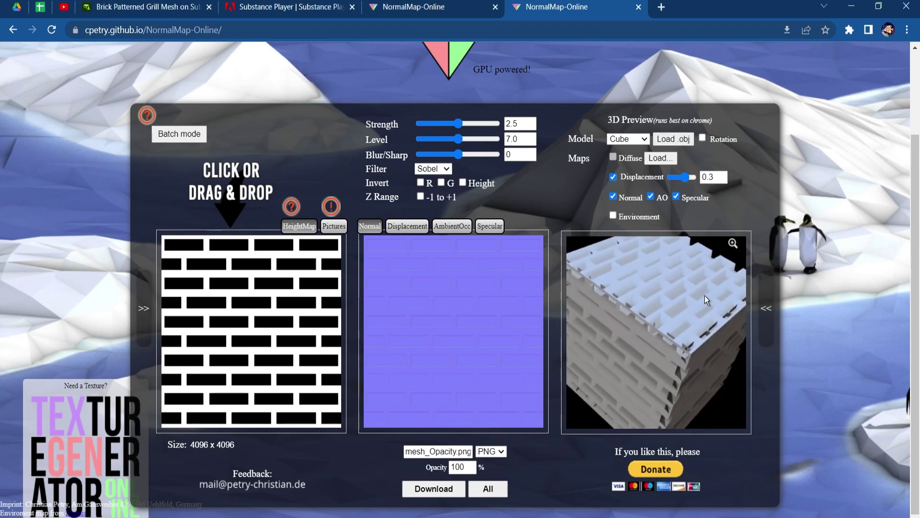
pyautogui.moveTo(705, 286); pyautogui.dragTo(656, 283)
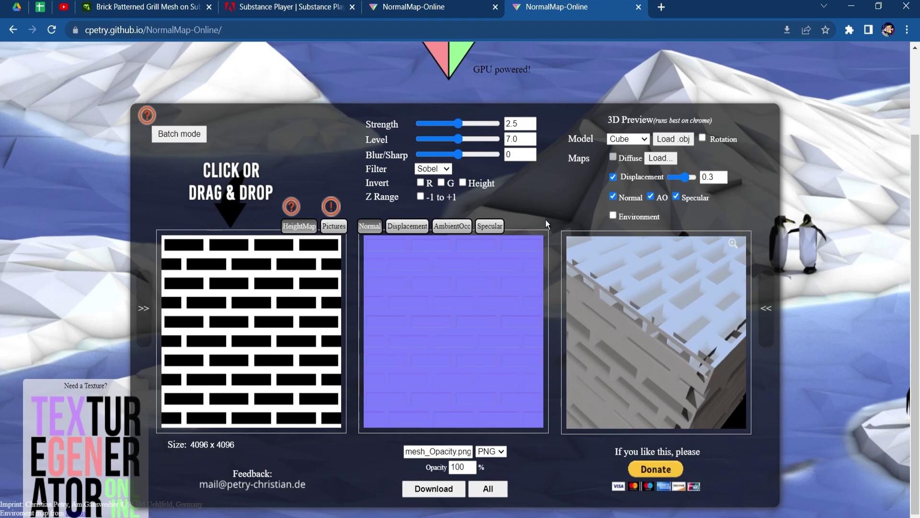
# - Invert the R and G channels of the normal map and enable the -1 to +1 Z range
pyautogui.click(441, 183)
pyautogui.click(420, 183)
pyautogui.click(421, 198)
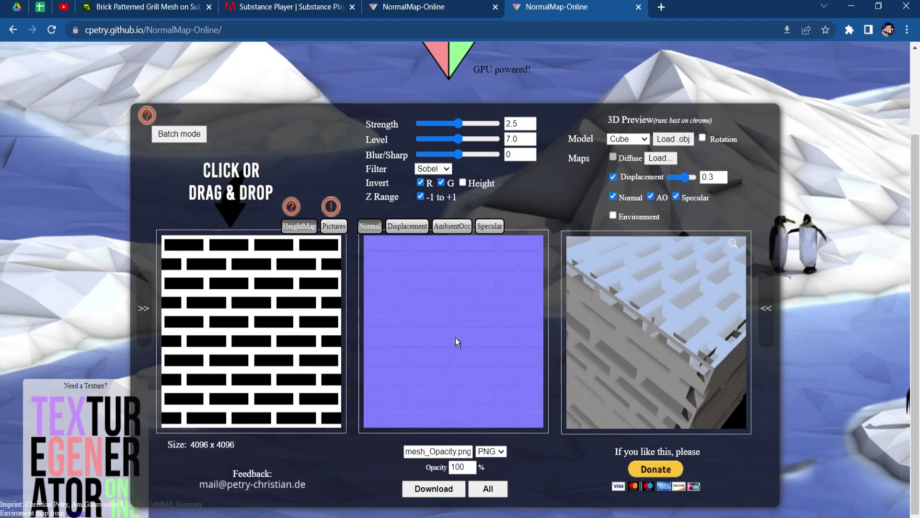
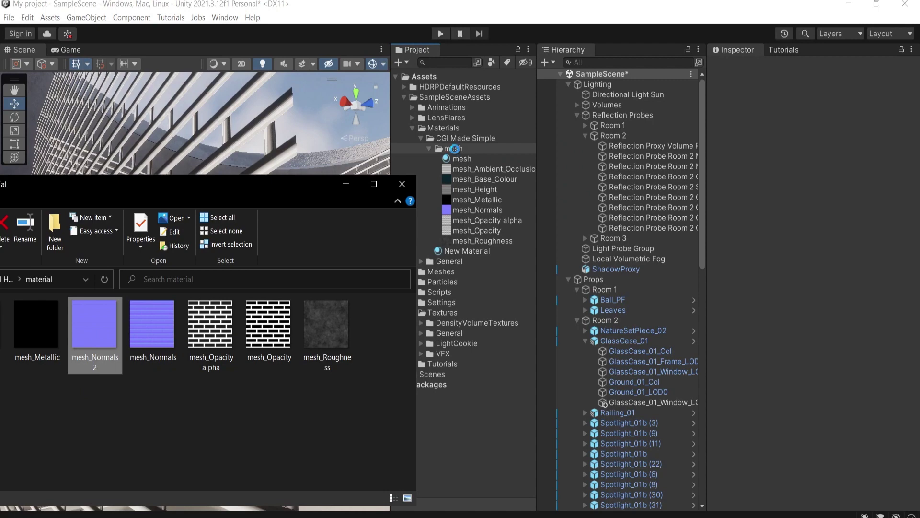
# - Set the texture type of mesh_Normals 2 to Normal map and apply the import settings
pyautogui.click(463, 160)
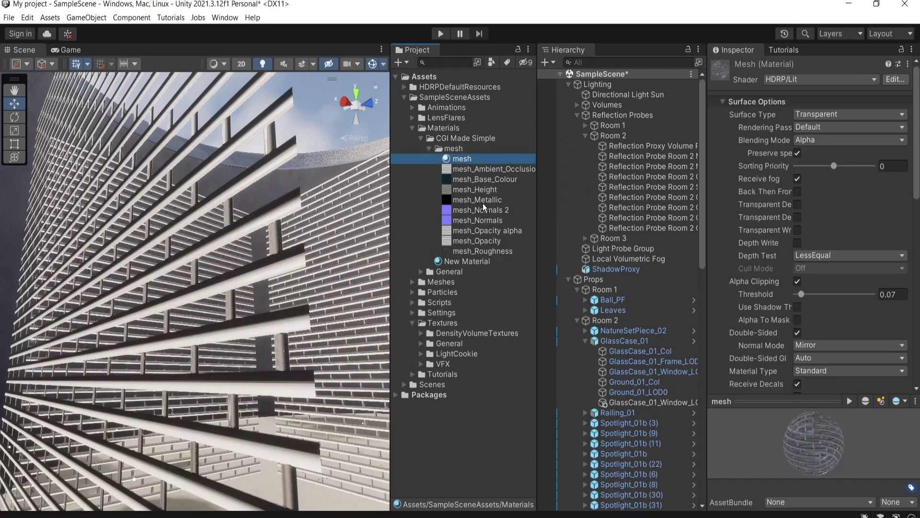
pyautogui.click(494, 211)
pyautogui.click(833, 102)
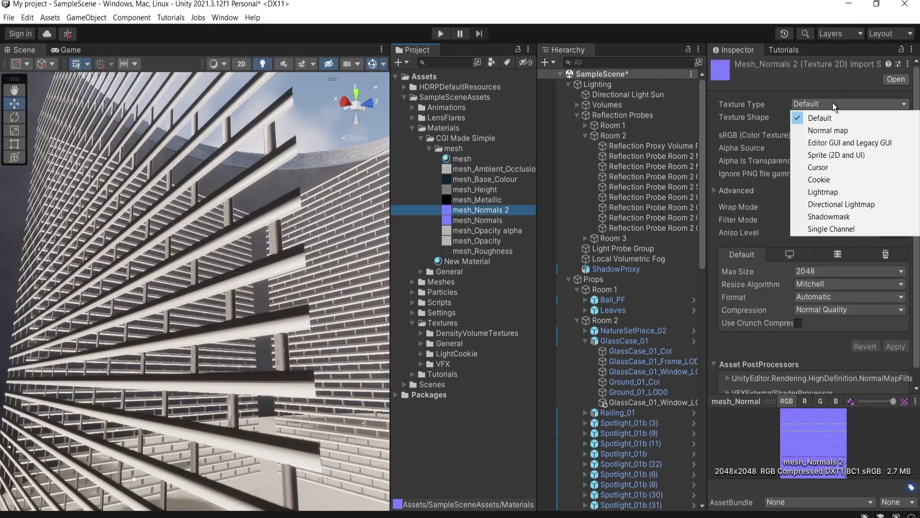
pyautogui.click(829, 131)
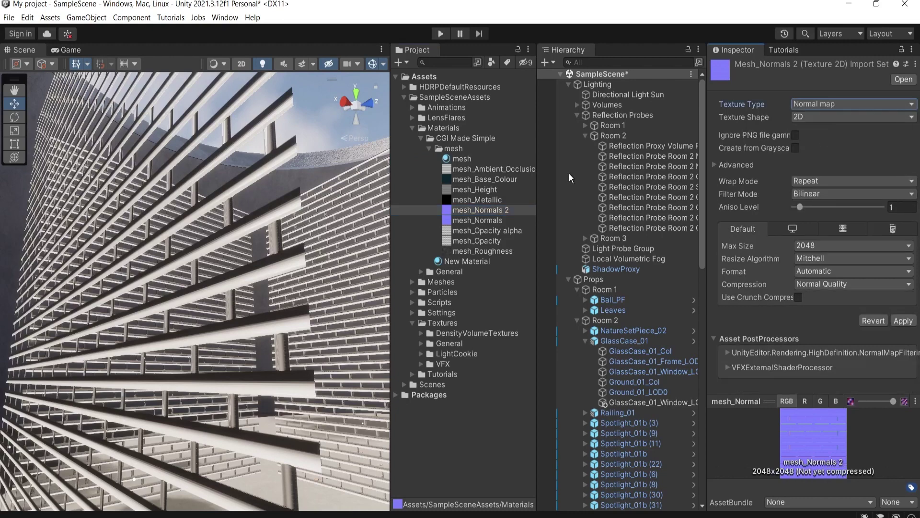
pyautogui.click(460, 159)
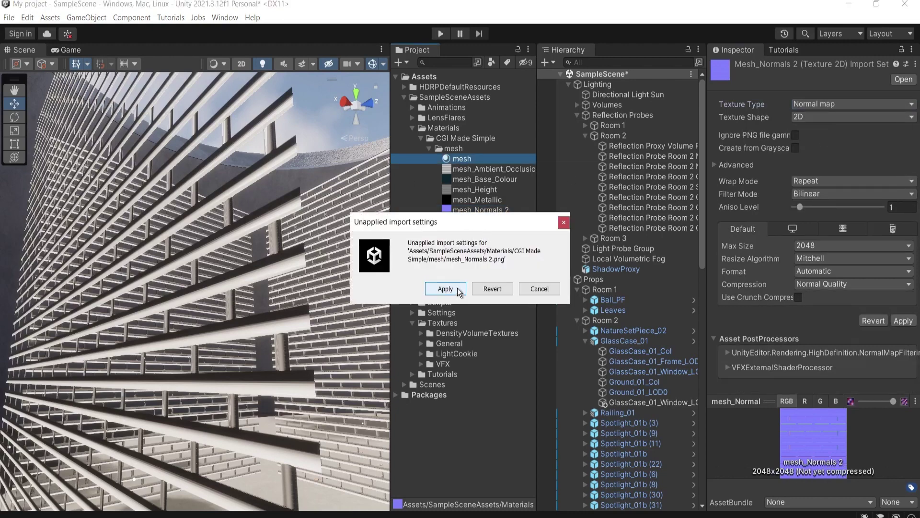
pyautogui.click(445, 288)
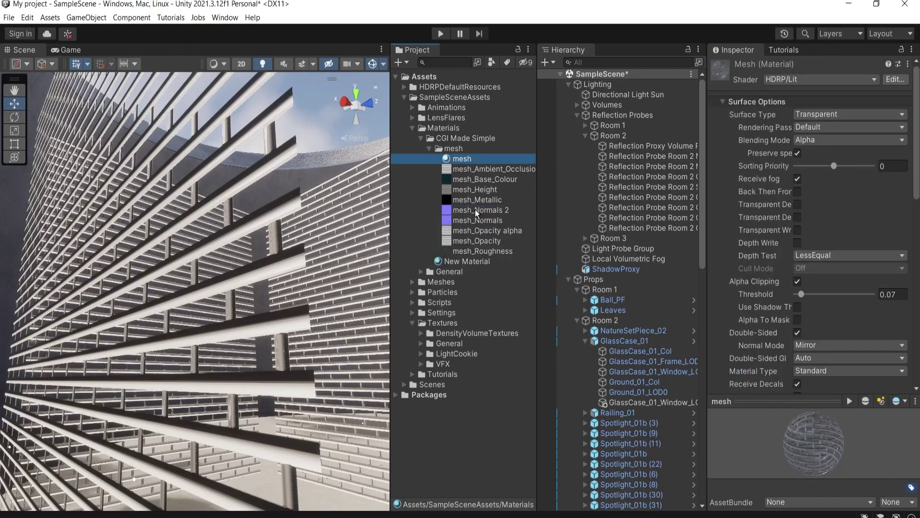
# - Assign mesh_Normals 2 as the mesh material's normal map and examine the grille edges up close
pyautogui.scroll(-10, 863, 198)
pyautogui.moveTo(473, 211); pyautogui.dragTo(735, 291)
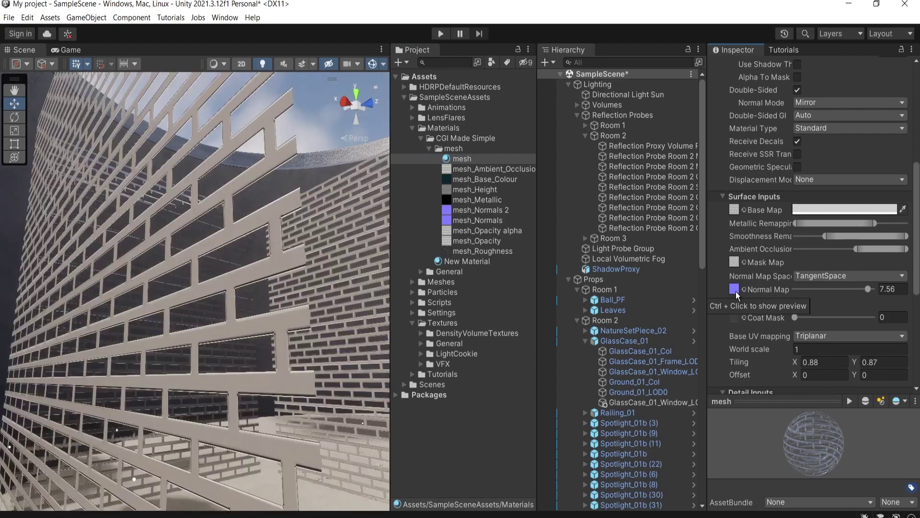
pyautogui.moveTo(288, 261); pyautogui.dragTo(301, 278, button='middle')
pyautogui.scroll(2, 318, 385)
pyautogui.moveTo(318, 385); pyautogui.dragTo(309, 385, button='middle')
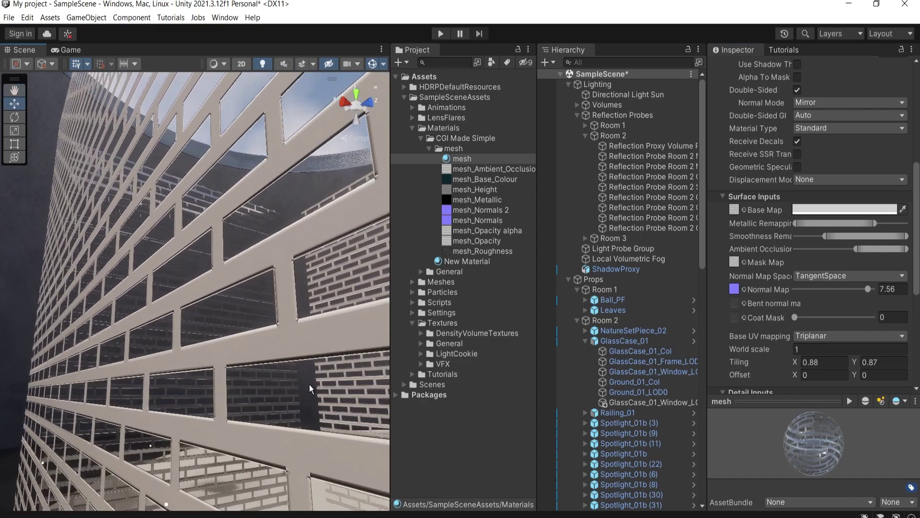
# - Compare the normal maps on the mesh material by assigning mesh_Normals and switching back to mesh_Normals 2
pyautogui.moveTo(481, 220); pyautogui.dragTo(736, 291)
pyautogui.moveTo(201, 311); pyautogui.dragTo(365, 293, button='right')
pyautogui.moveTo(468, 210); pyautogui.dragTo(779, 298)
pyautogui.moveTo(275, 225); pyautogui.dragTo(301, 266, button='right')
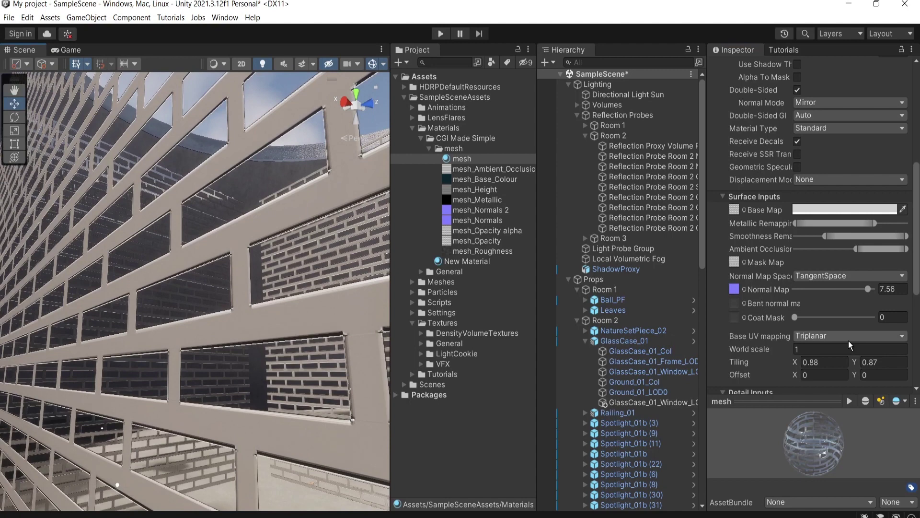
# - Test the mesh material's alpha clipping threshold at 0 and about 0.8, and settle on 0.284
pyautogui.scroll(3, 849, 329)
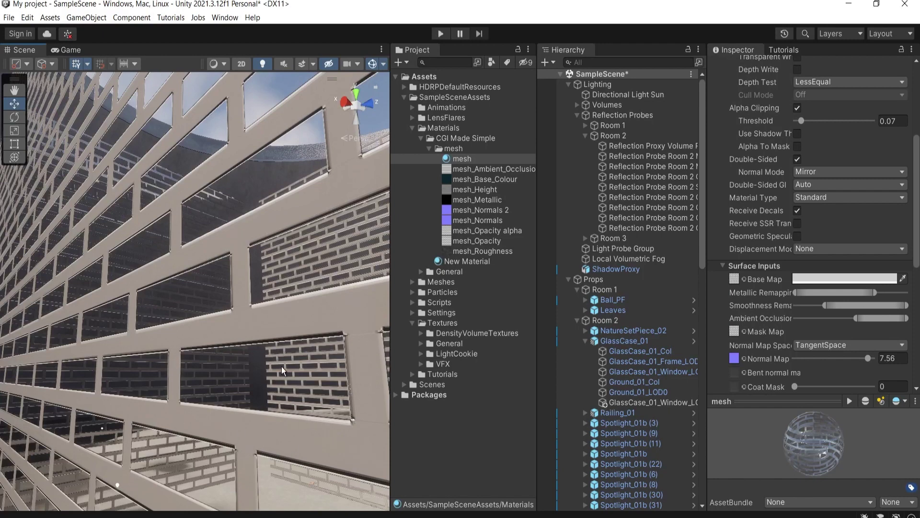
pyautogui.scroll(3, 862, 253)
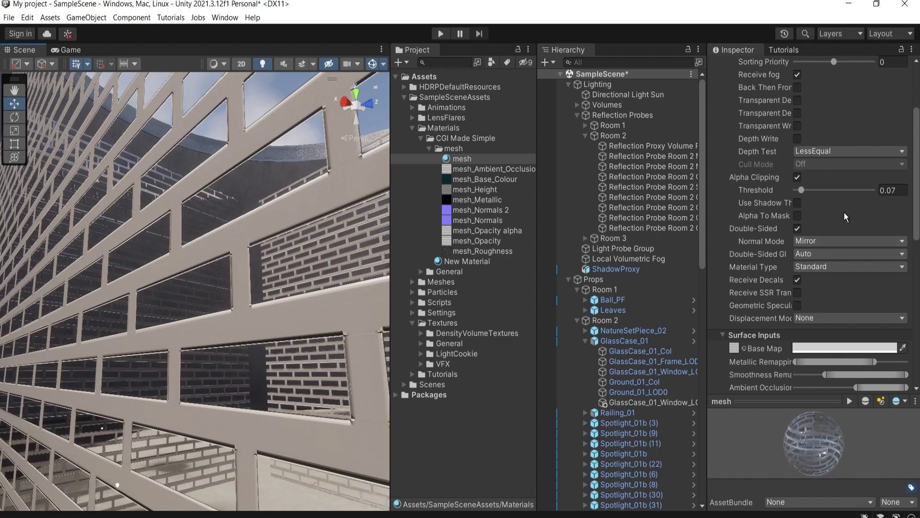
pyautogui.moveTo(804, 190)
pyautogui.mouseDown()
pyautogui.moveTo(821, 191)
pyautogui.moveTo(796, 188)
pyautogui.mouseUp()
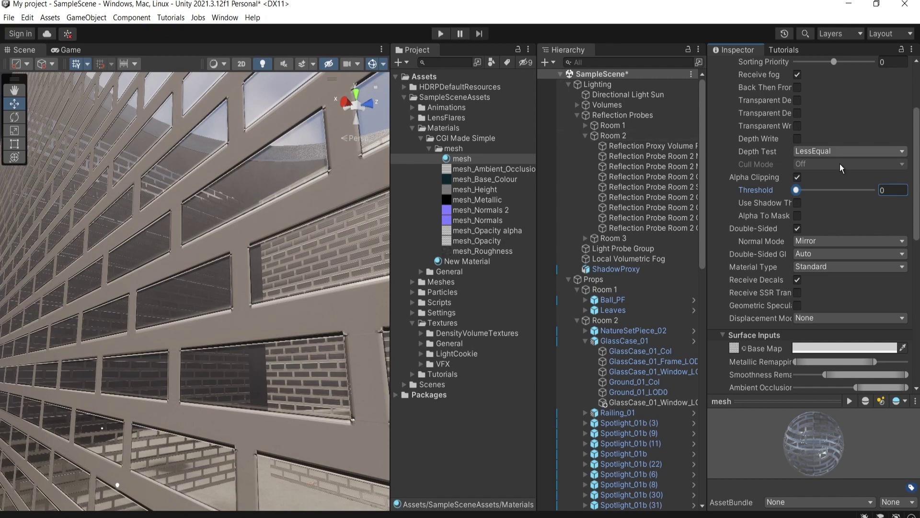
pyautogui.moveTo(799, 188); pyautogui.dragTo(858, 190)
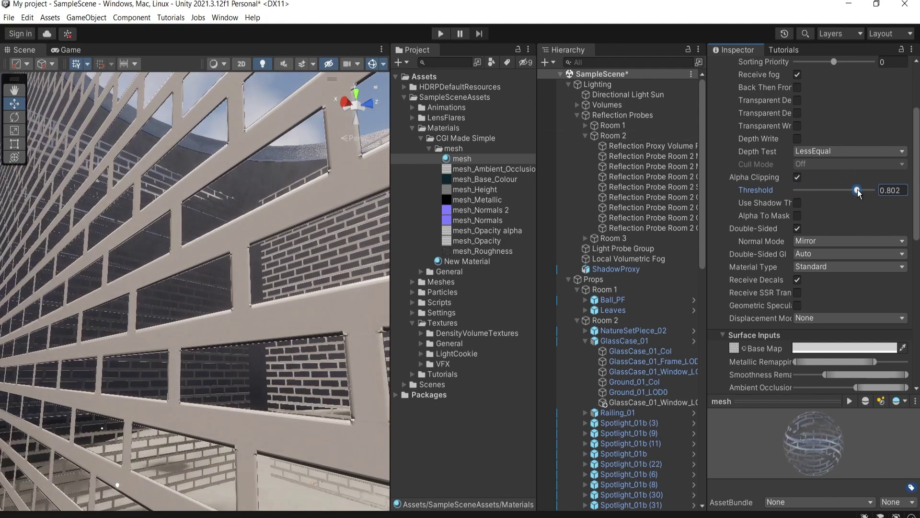
pyautogui.moveTo(856, 191); pyautogui.dragTo(798, 191)
pyautogui.moveTo(212, 286)
pyautogui.mouseDown(button='right')
pyautogui.moveTo(235, 340)
pyautogui.moveTo(220, 290)
pyautogui.mouseUp(button='right')
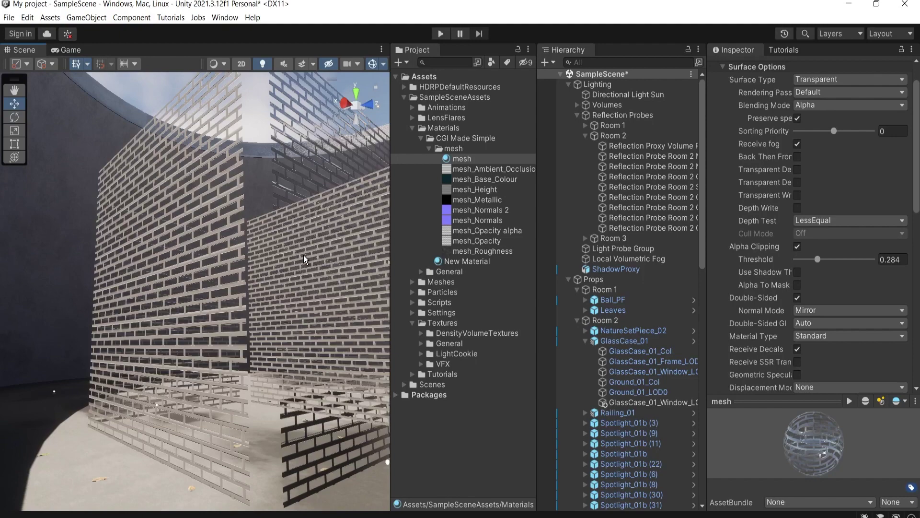
# - Enable Back Then Front Rendering on the mesh material and widen the Inspector to read the full option names
pyautogui.moveTo(304, 256); pyautogui.dragTo(78, 364, button='right')
pyautogui.press('w')
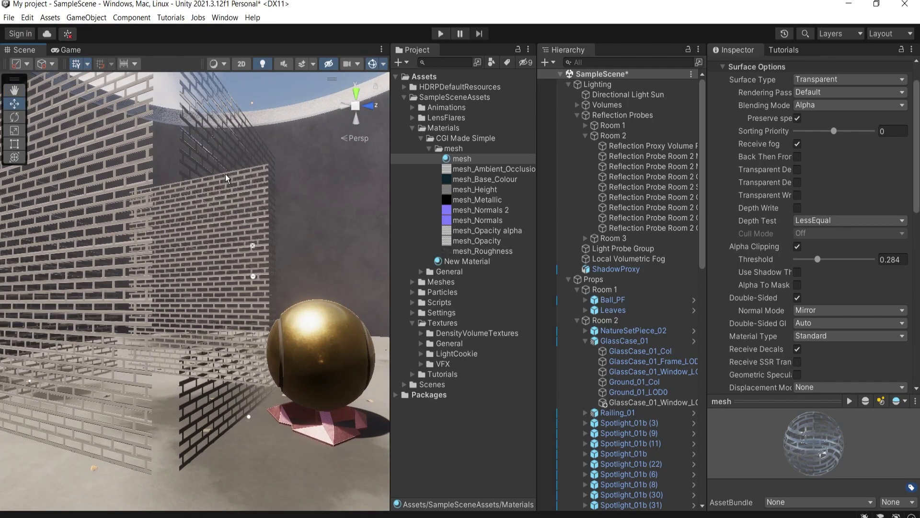
pyautogui.moveTo(234, 207); pyautogui.dragTo(238, 219, button='middle')
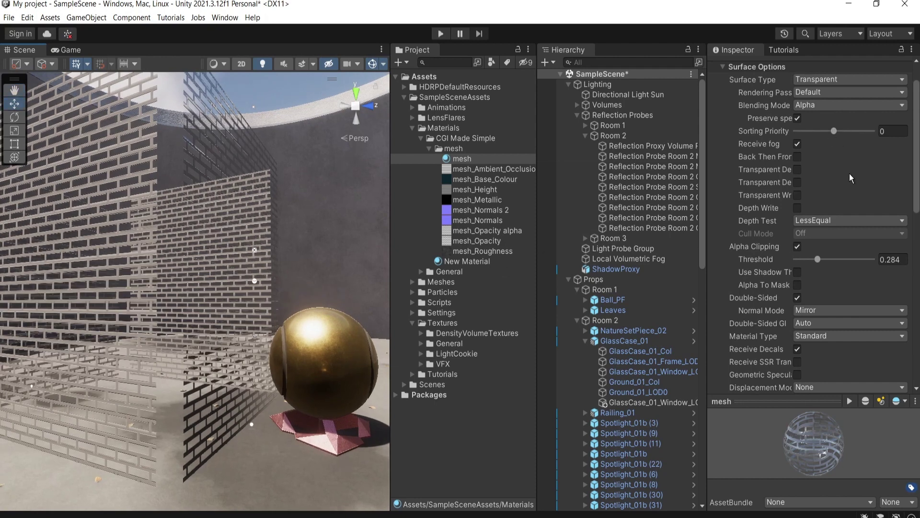
pyautogui.scroll(3, 848, 166)
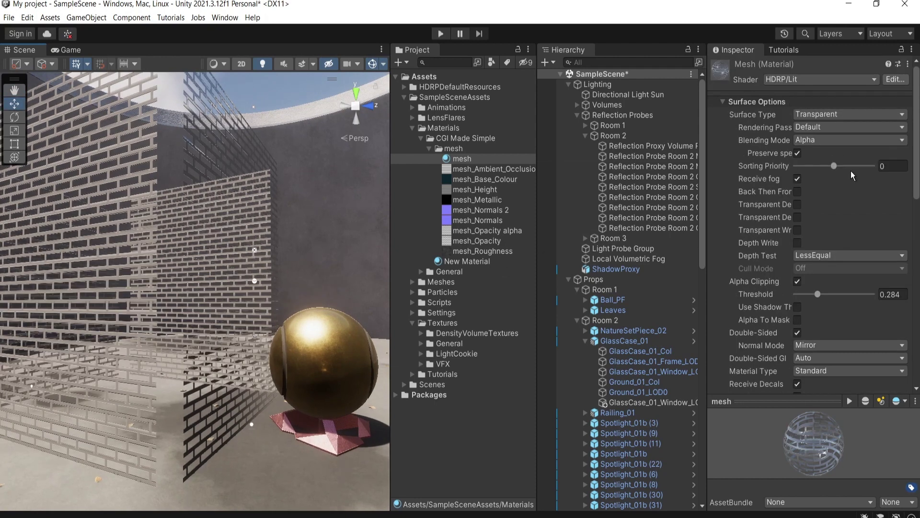
pyautogui.click(799, 193)
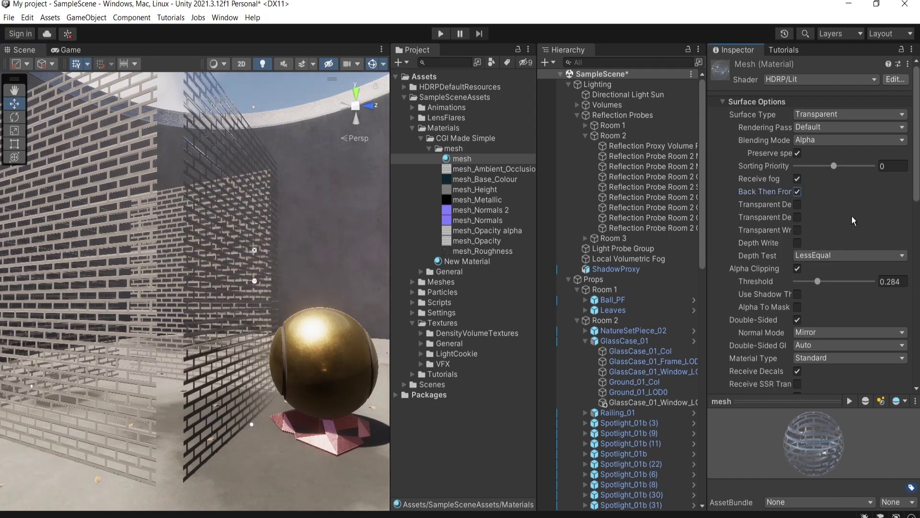
pyautogui.moveTo(707, 216); pyautogui.dragTo(676, 215)
pyautogui.click(780, 191)
pyautogui.click(780, 191)
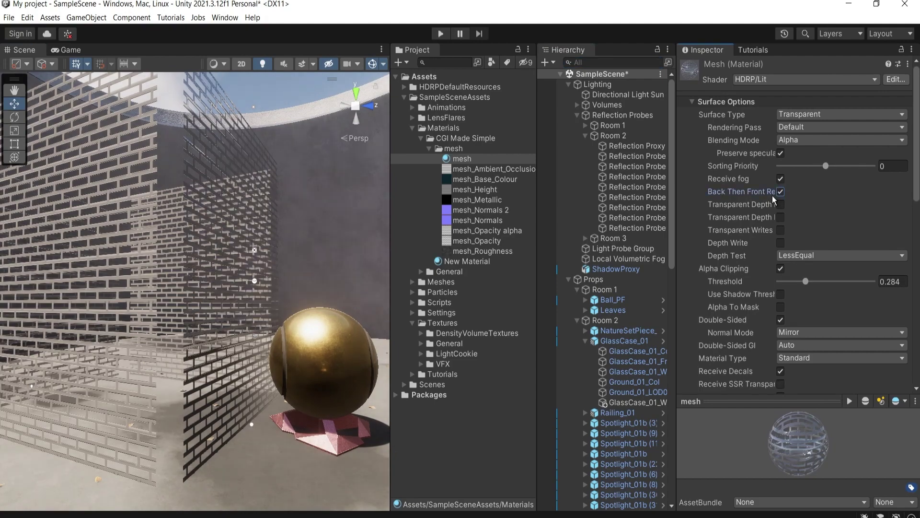
# - Deactivate the FR_SectionA_01 structure and the ShadowProxy object surrounding the grille
pyautogui.press('w')
pyautogui.moveTo(316, 337); pyautogui.dragTo(173, 324, button='right')
pyautogui.press('s')
pyautogui.press('w')
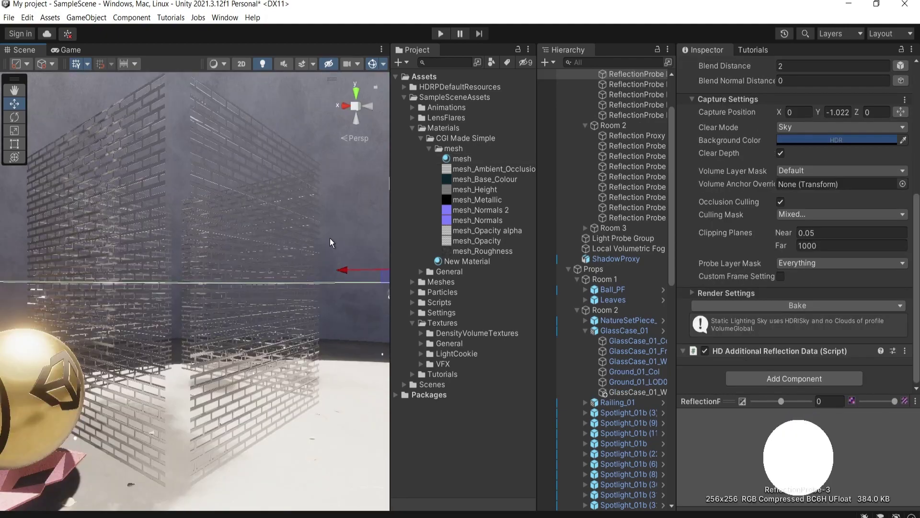
pyautogui.moveTo(329, 238); pyautogui.dragTo(325, 181, button='right')
pyautogui.click(297, 145)
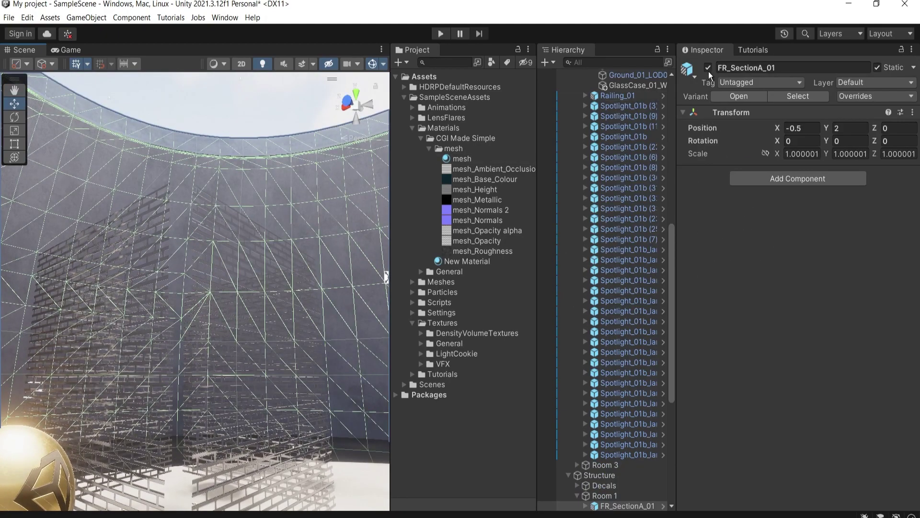
pyautogui.click(708, 69)
pyautogui.click(292, 142)
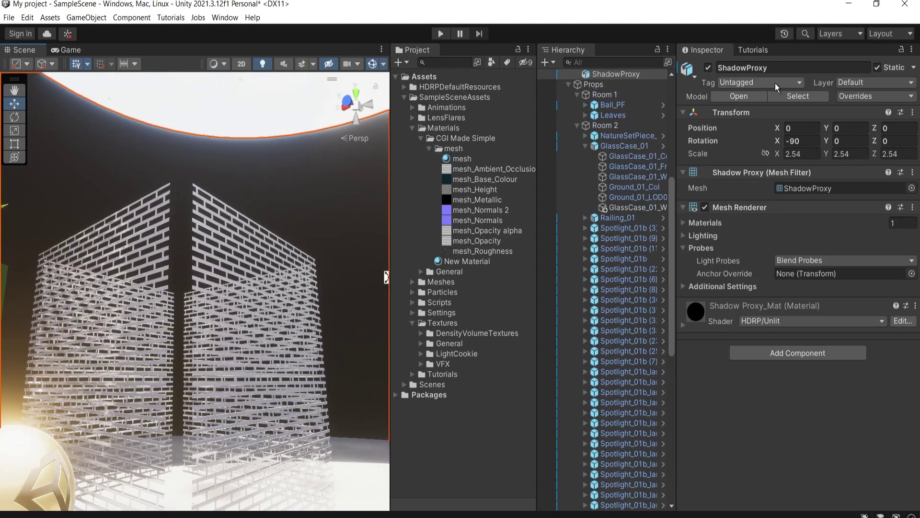
pyautogui.click(709, 67)
pyautogui.moveTo(287, 319); pyautogui.dragTo(353, 295, button='right')
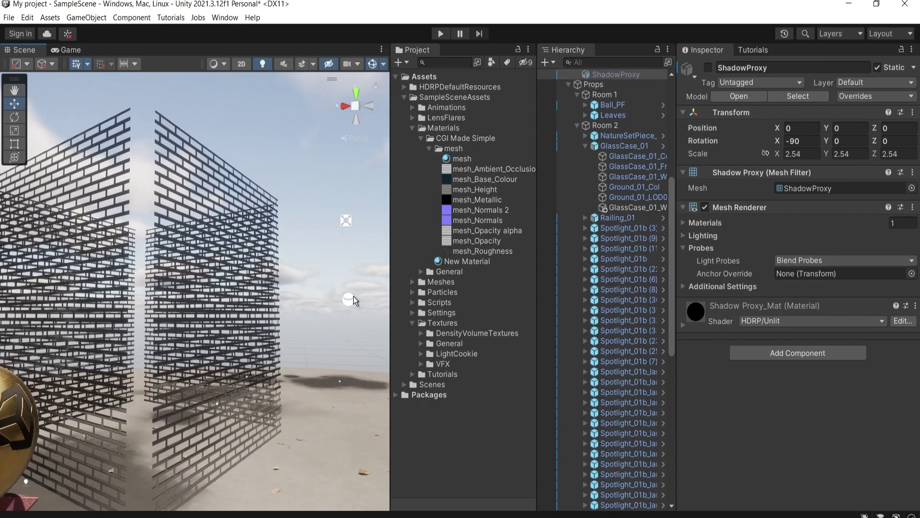
# - Select the reflection probe ReflectionProbe Room 1 Platform Main and inspect its capture settings and bake option
pyautogui.click(358, 388)
pyautogui.click(349, 299)
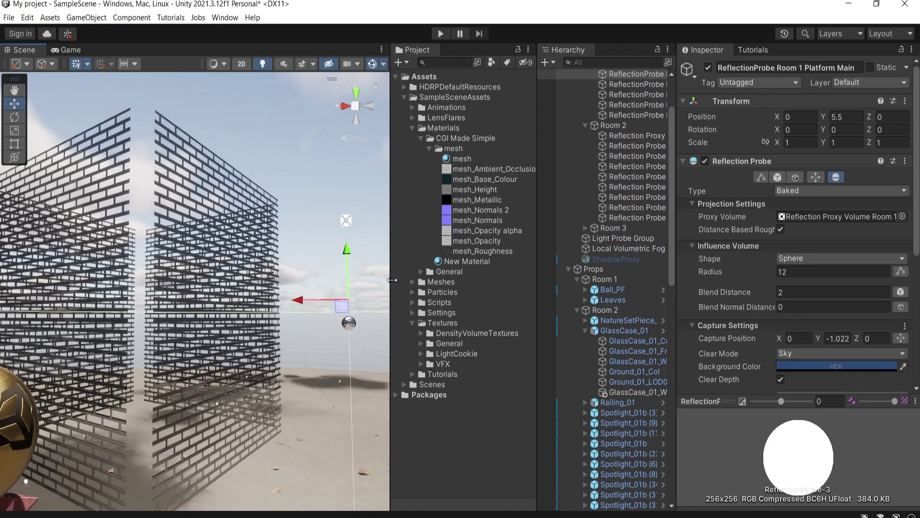
pyautogui.scroll(-3, 845, 261)
pyautogui.scroll(-4, 845, 262)
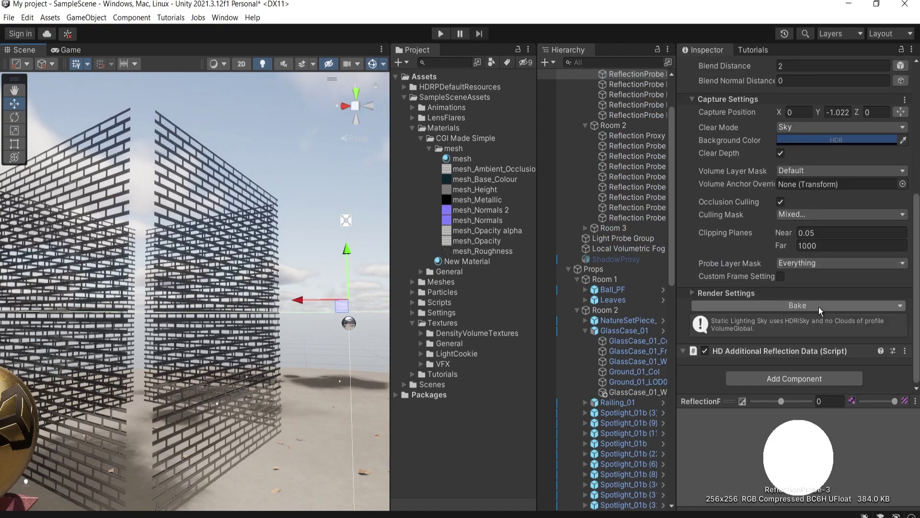
# - Examine the grille against the open sky from inside and outside the glass case
pyautogui.keyDown('alt'); pyautogui.moveTo(294, 355); pyautogui.dragTo(315, 247); pyautogui.keyUp('alt')
pyautogui.moveTo(338, 302); pyautogui.dragTo(248, 291, button='right')
pyautogui.keyDown('alt'); pyautogui.moveTo(249, 291); pyautogui.dragTo(276, 296); pyautogui.keyUp('alt')
pyautogui.click(295, 298)
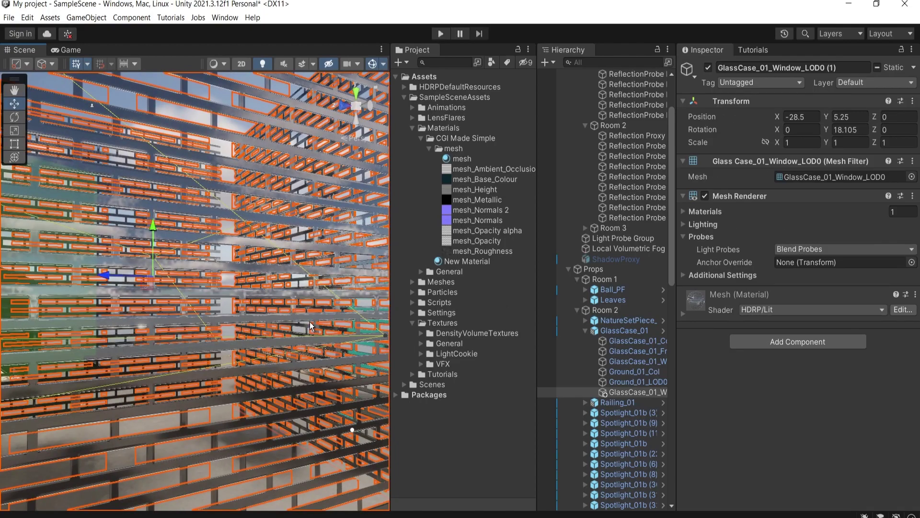
pyautogui.moveTo(283, 401); pyautogui.dragTo(349, 387, button='right')
pyautogui.click(366, 291)
pyautogui.moveTo(367, 291); pyautogui.dragTo(368, 312, button='right')
pyautogui.keyDown('alt'); pyautogui.moveTo(368, 312); pyautogui.dragTo(325, 315); pyautogui.keyUp('alt')
pyautogui.press('s')
pyautogui.moveTo(326, 315); pyautogui.dragTo(364, 310, button='right')
pyautogui.click(653, 261)
pyautogui.moveTo(347, 277); pyautogui.dragTo(363, 290, button='right')
# - Undo the deactivation of ShadowProxy and FR_SectionA_01
pyautogui.hotkey('ctrl', 'z')
pyautogui.hotkey('ctrl', 'z')
pyautogui.hotkey('ctrl', 'z')
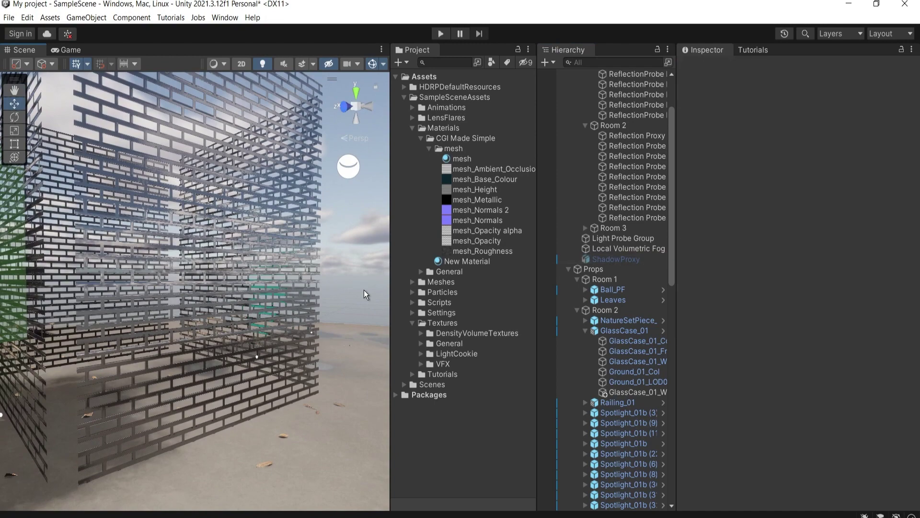
pyautogui.click(363, 289)
pyautogui.click(363, 290)
pyautogui.click(364, 290)
pyautogui.click(364, 290)
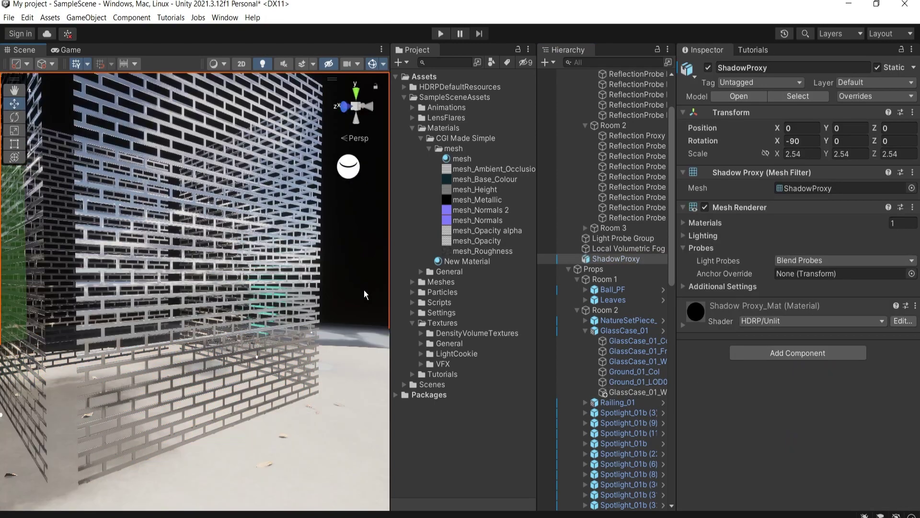
pyautogui.click(364, 290)
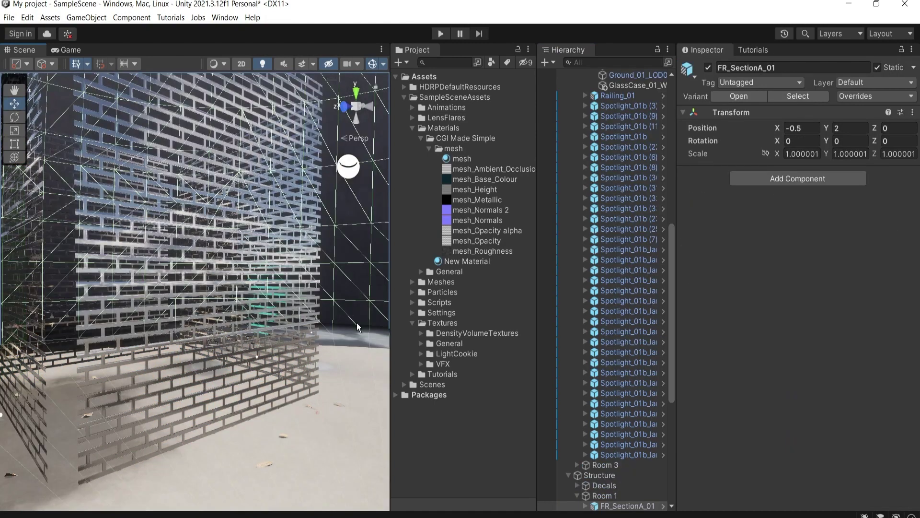
# - Clear the selection and examine the whole grille box beside the golden ball
pyautogui.moveTo(357, 327); pyautogui.dragTo(360, 275, button='right')
pyautogui.click(244, 78)
pyautogui.moveTo(230, 379); pyautogui.dragTo(322, 386, button='right')
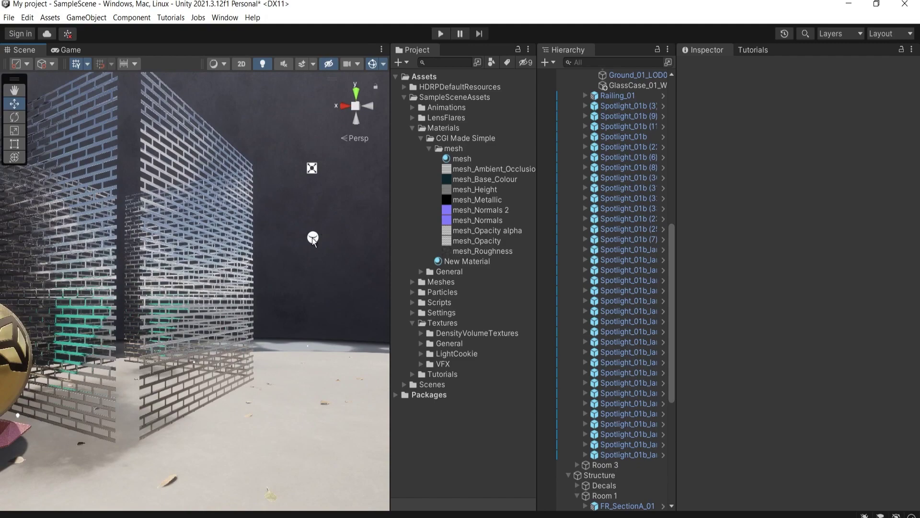
pyautogui.moveTo(255, 289); pyautogui.dragTo(172, 477, button='right')
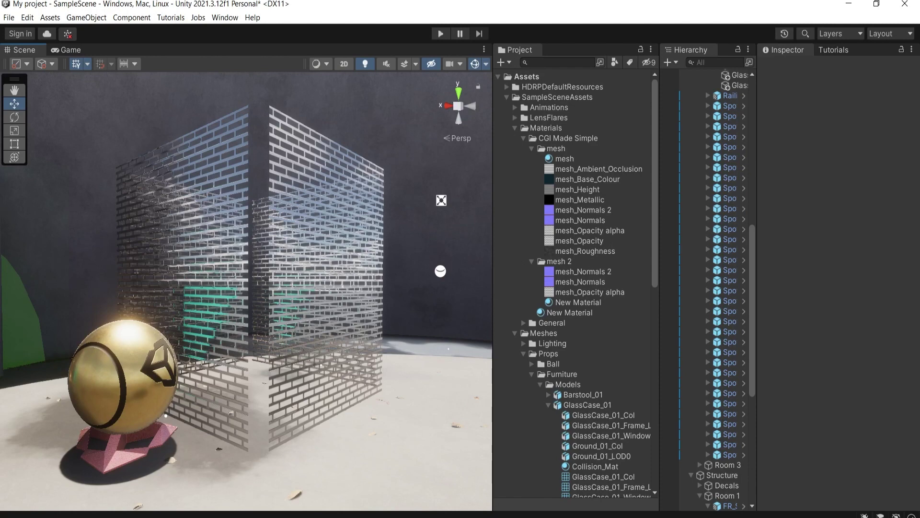
# - Switch to the File Explorer window showing the mesh textures in the material folder
pyautogui.moveTo(236, 514)
pyautogui.click(281, 475)
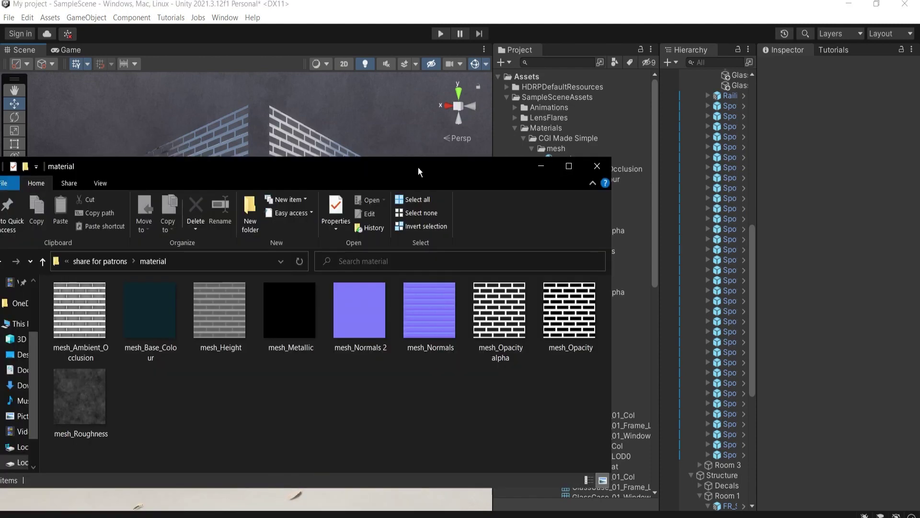